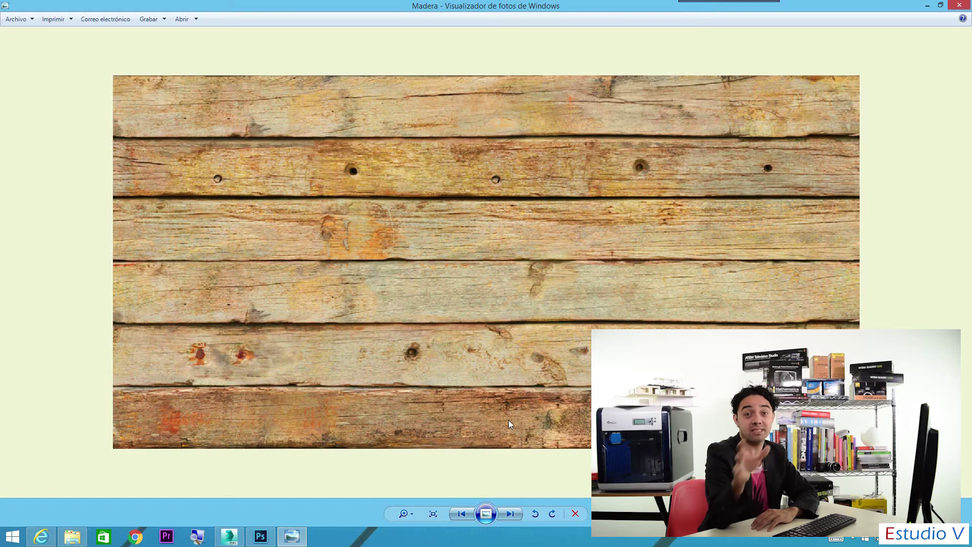
# Step: Compare the Concreto and Madera texture images at different magnifications and take a brief look at the textures.com site
pyautogui.click(465, 512)
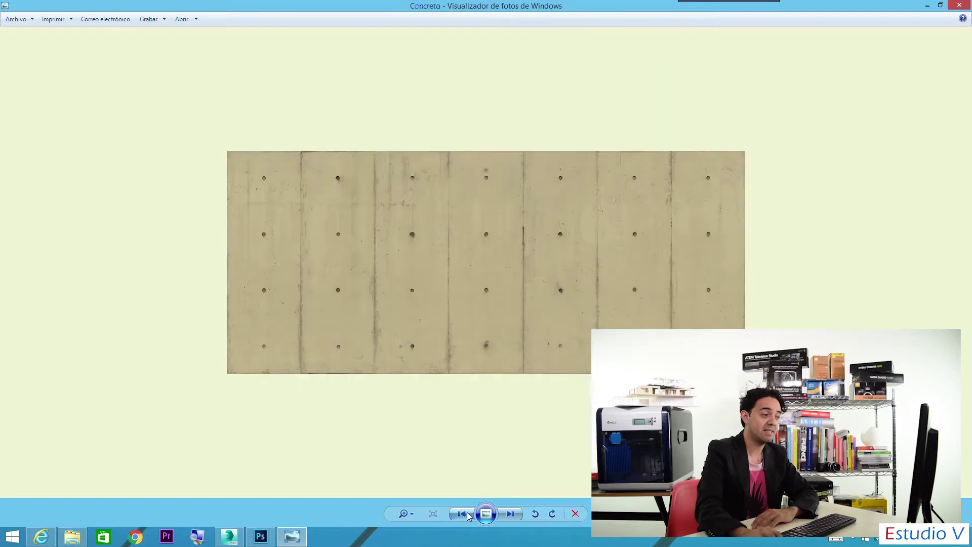
pyautogui.scroll(-1, 463, 242)
pyautogui.scroll(-1, 439, 235)
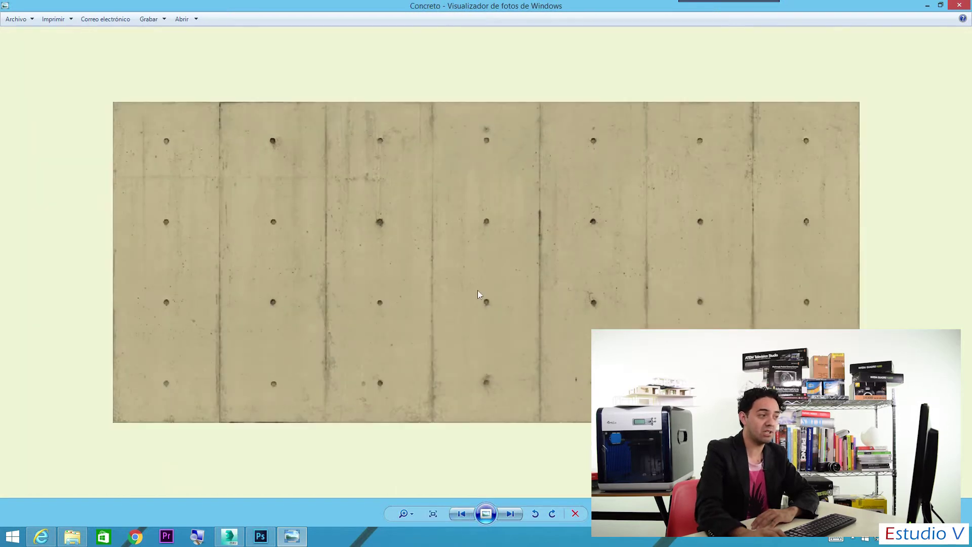
pyautogui.click(510, 513)
pyautogui.keyDown('ctrl'); pyautogui.scroll(2, 515, 253); pyautogui.keyUp('ctrl')
pyautogui.keyDown('ctrl'); pyautogui.scroll(-1, 515, 253); pyautogui.keyUp('ctrl')
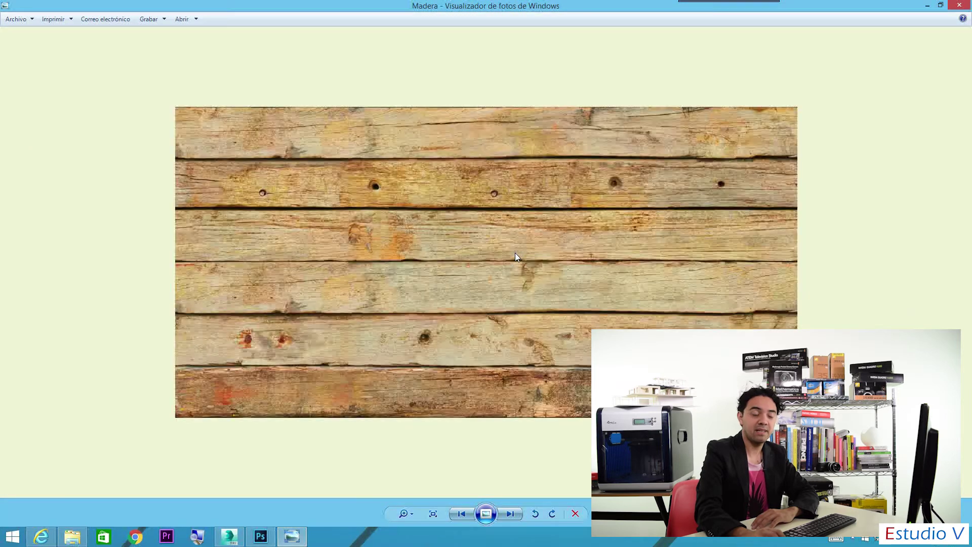
pyautogui.click(462, 513)
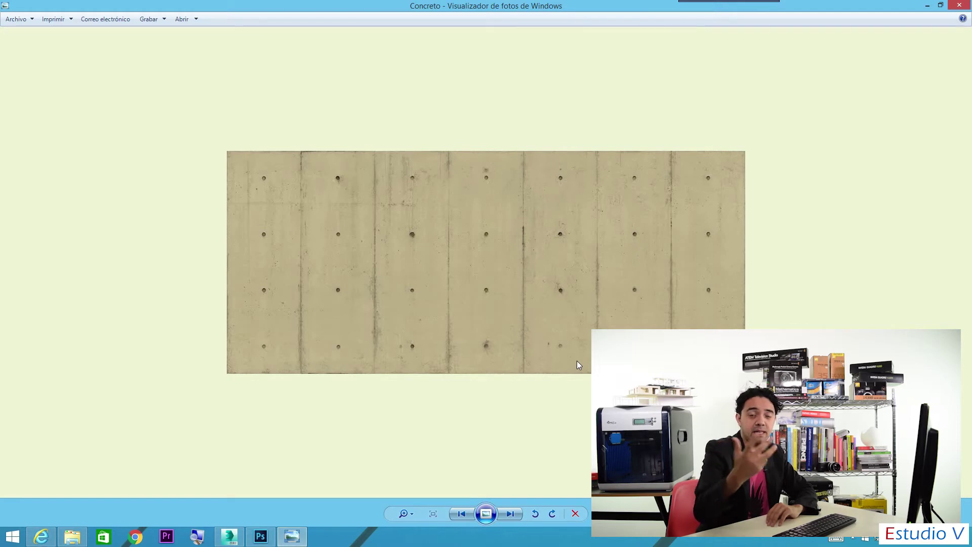
pyautogui.click(512, 513)
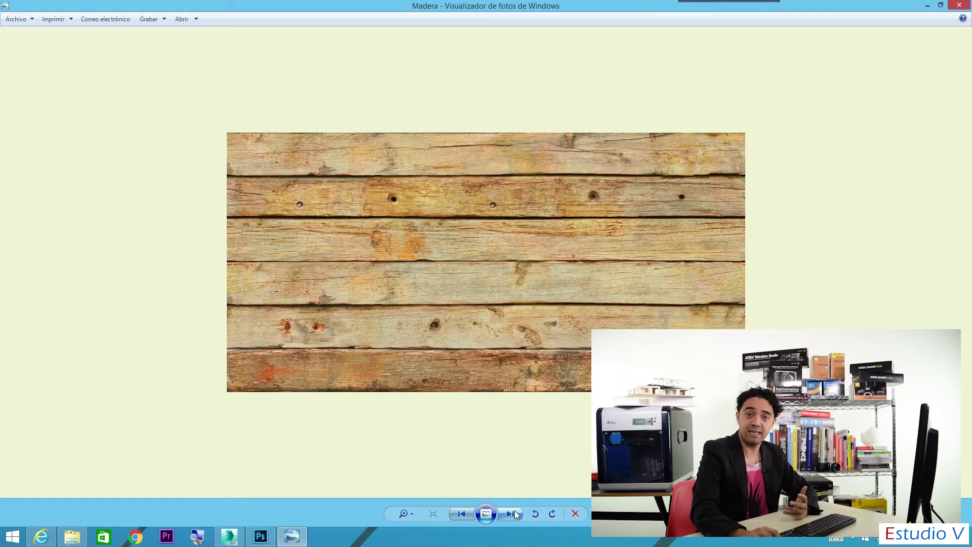
pyautogui.click(43, 539)
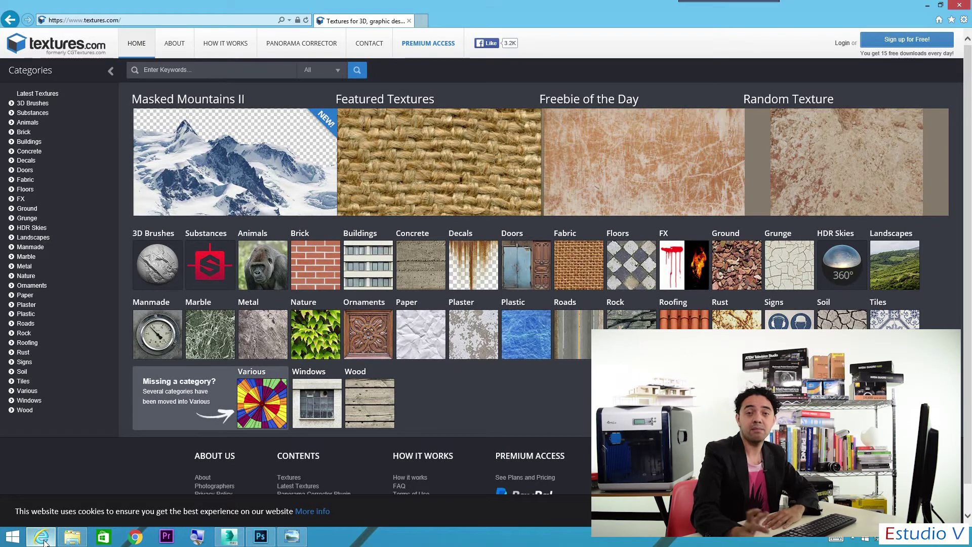
pyautogui.click(292, 536)
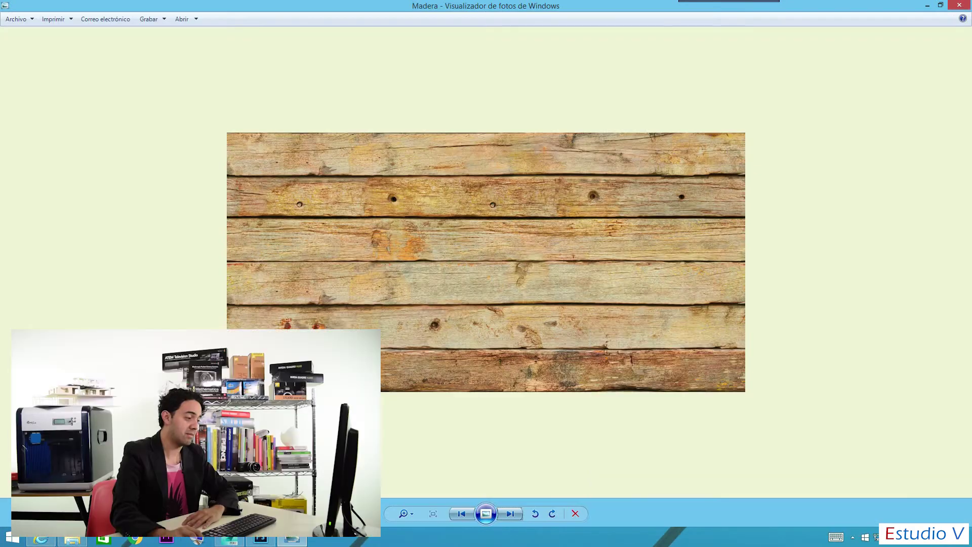
# Step: Switch to Photoshop and compare the WoodRough texture with its adjustment layers hidden and shown one by one
pyautogui.click(255, 538)
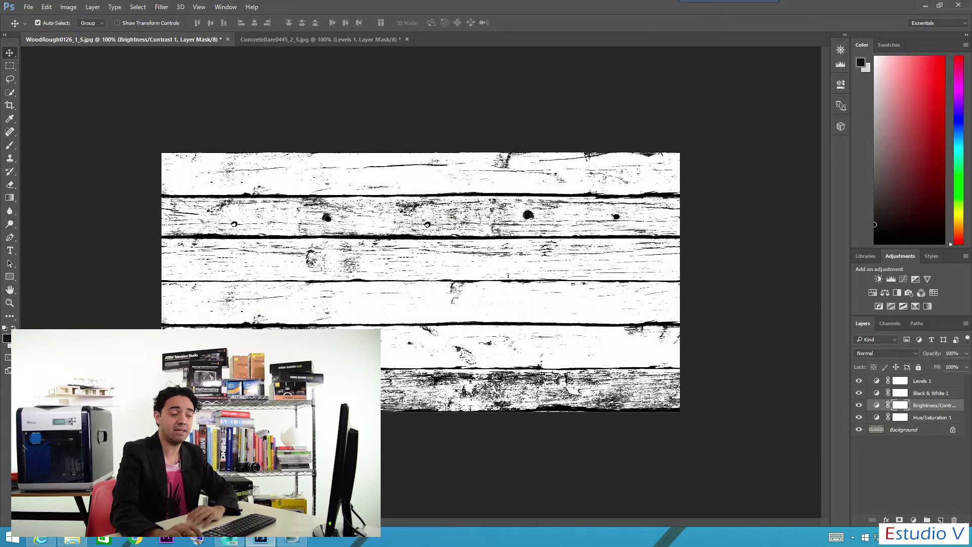
pyautogui.moveTo(865, 384); pyautogui.dragTo(865, 422)
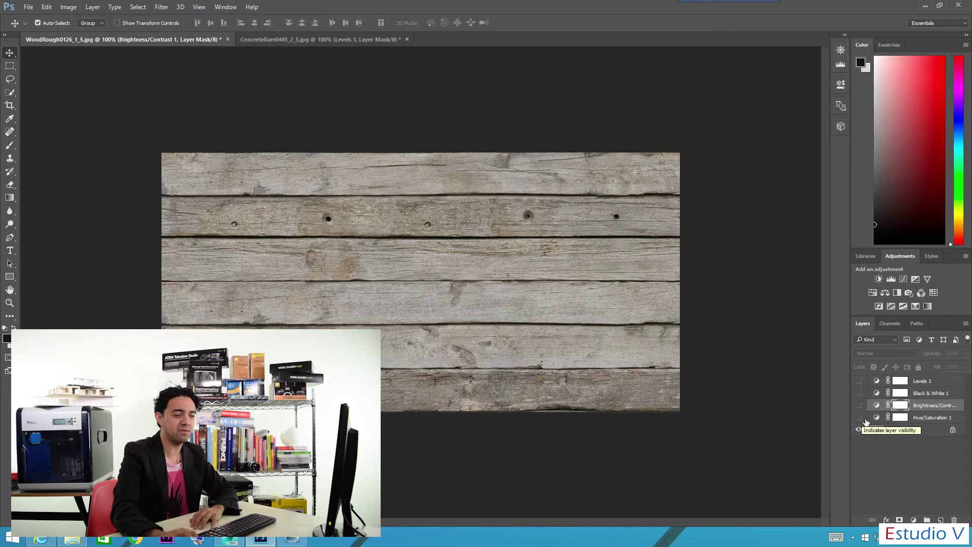
pyautogui.click(865, 419)
pyautogui.click(864, 407)
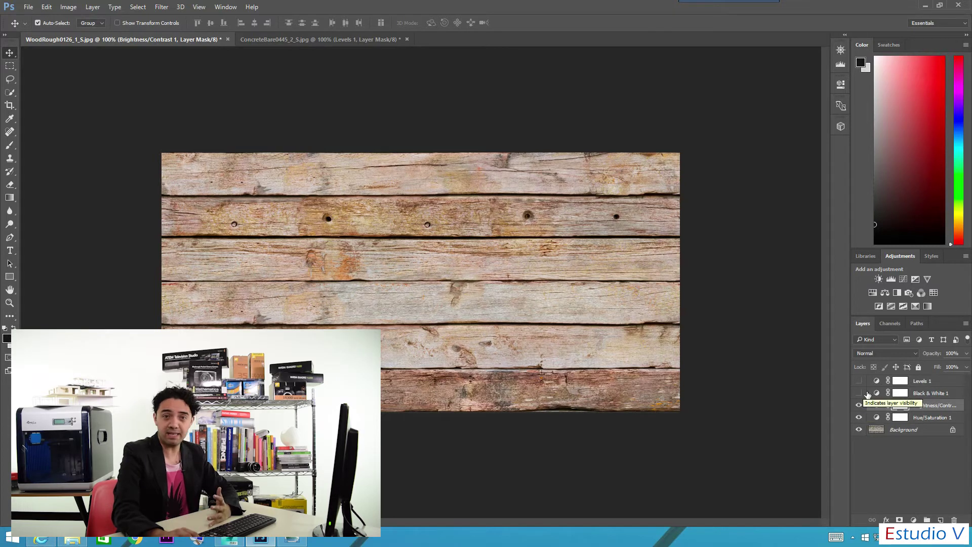
pyautogui.click(859, 394)
pyautogui.click(863, 381)
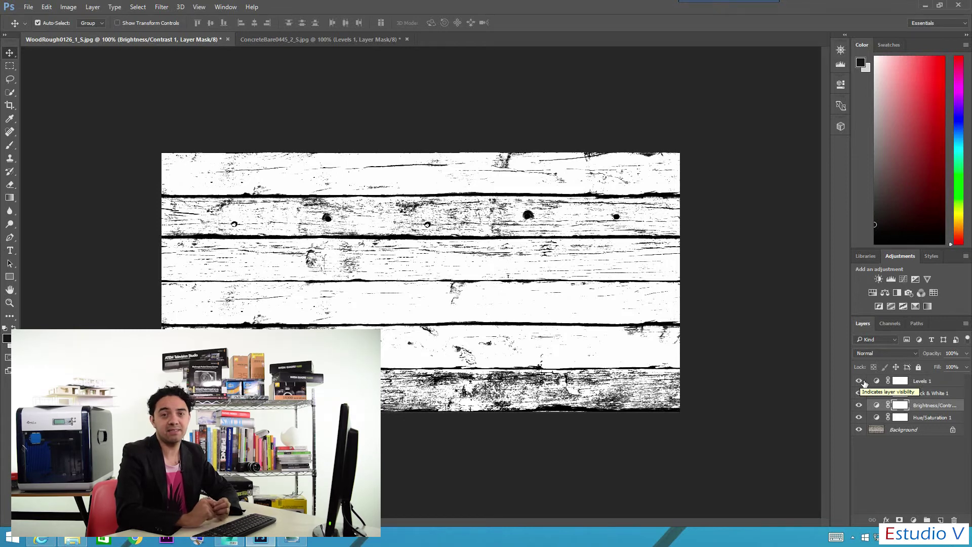
pyautogui.click(863, 381)
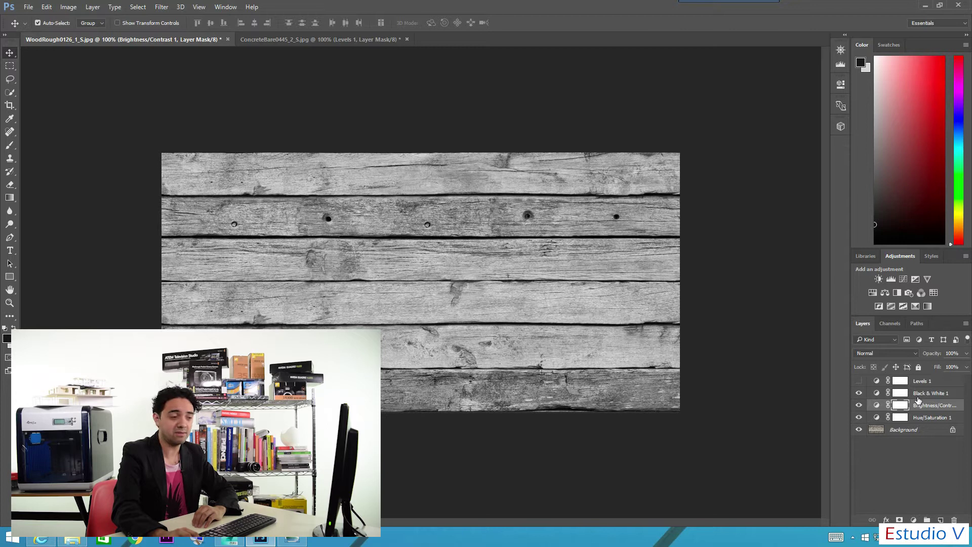
pyautogui.click(862, 384)
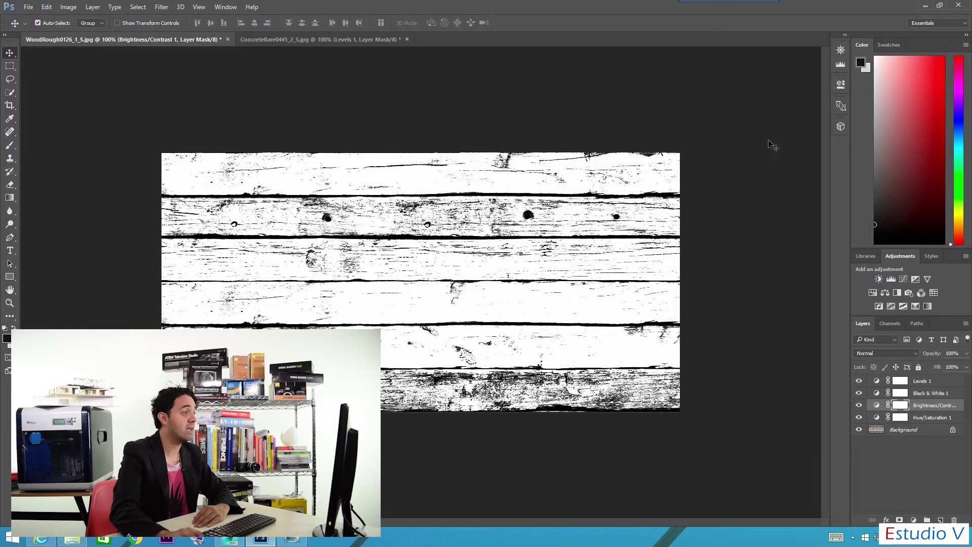
# Step: Compare the ConcreteBare texture with its Levels and Black & White adjustment layers hidden and shown
pyautogui.click(347, 41)
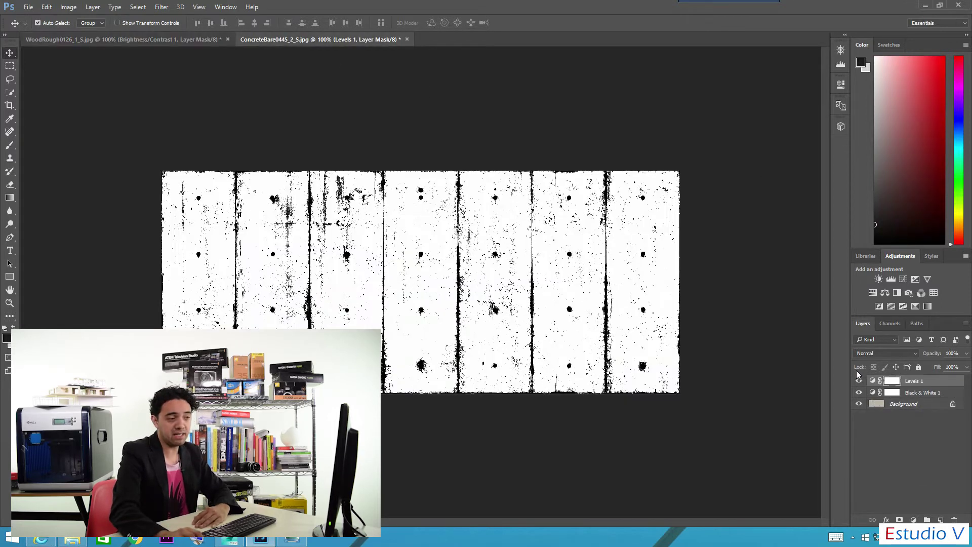
pyautogui.click(859, 381)
pyautogui.click(858, 392)
pyautogui.click(859, 381)
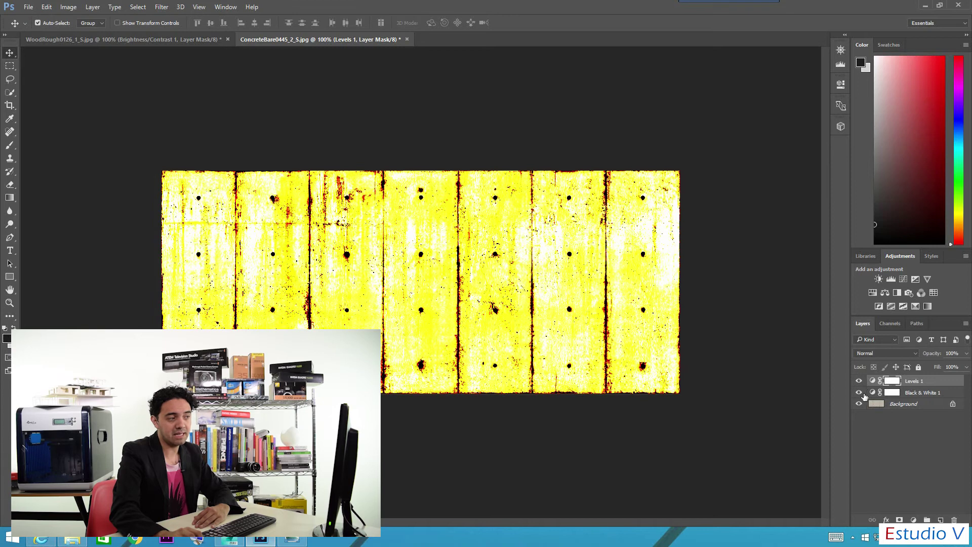
pyautogui.click(861, 393)
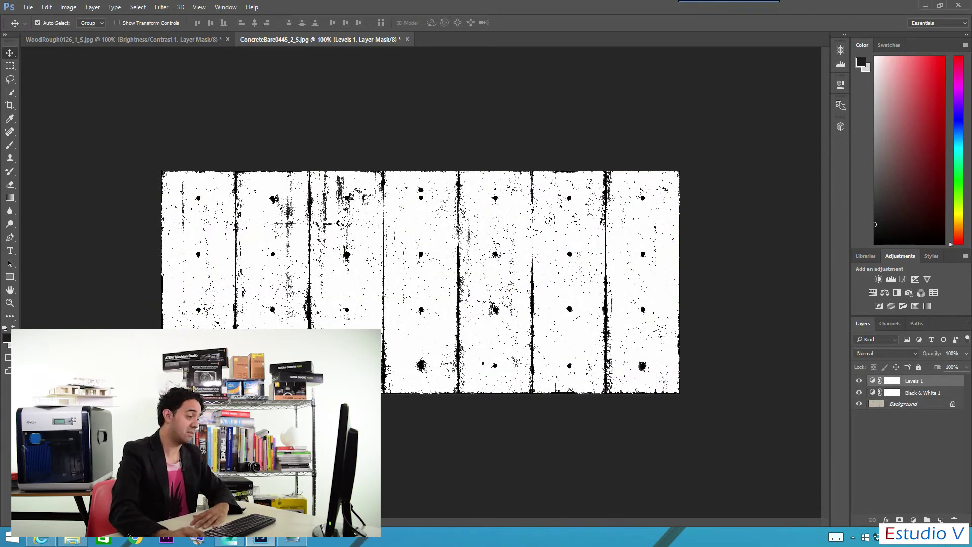
# Step: Switch to 3ds Max and enable the Bump map of the Piso material with an amount of 120
pyautogui.click(292, 539)
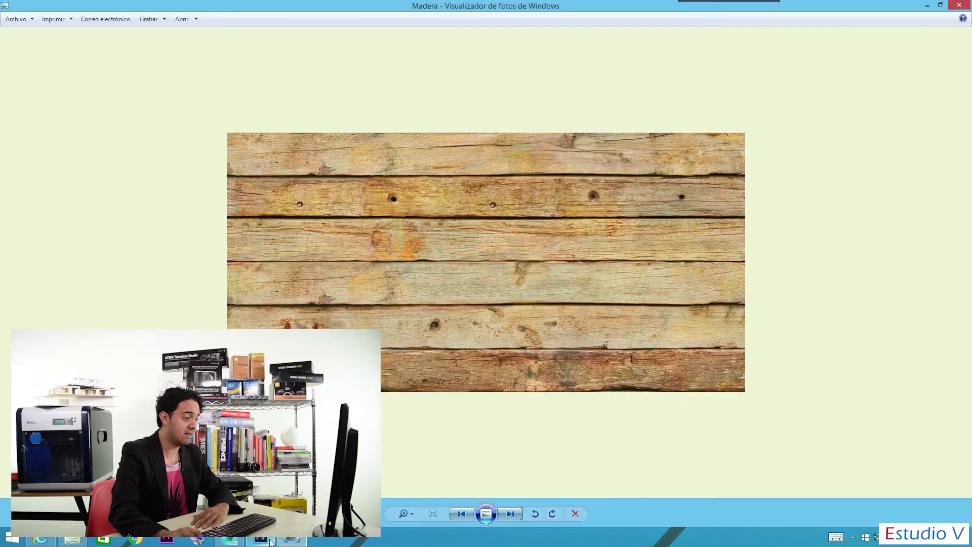
pyautogui.click(234, 539)
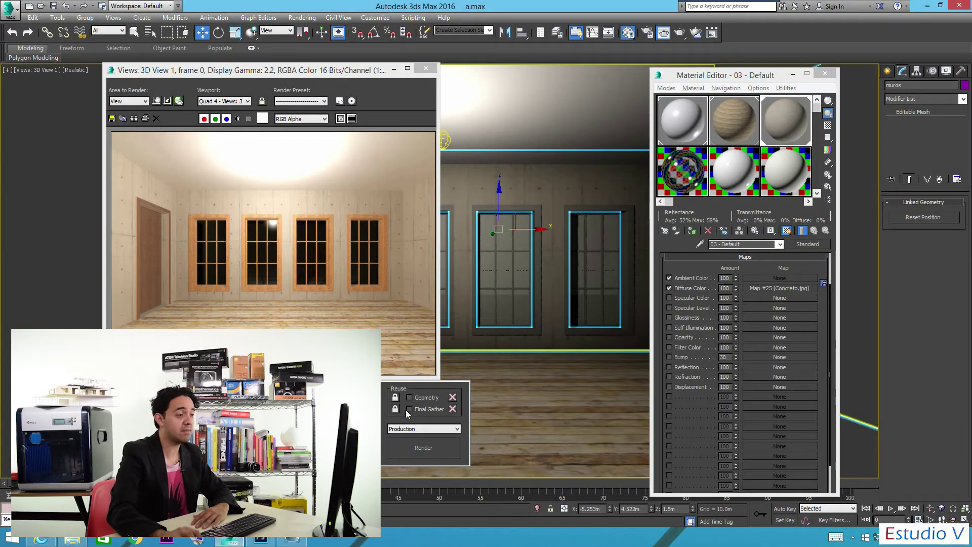
pyautogui.click(747, 114)
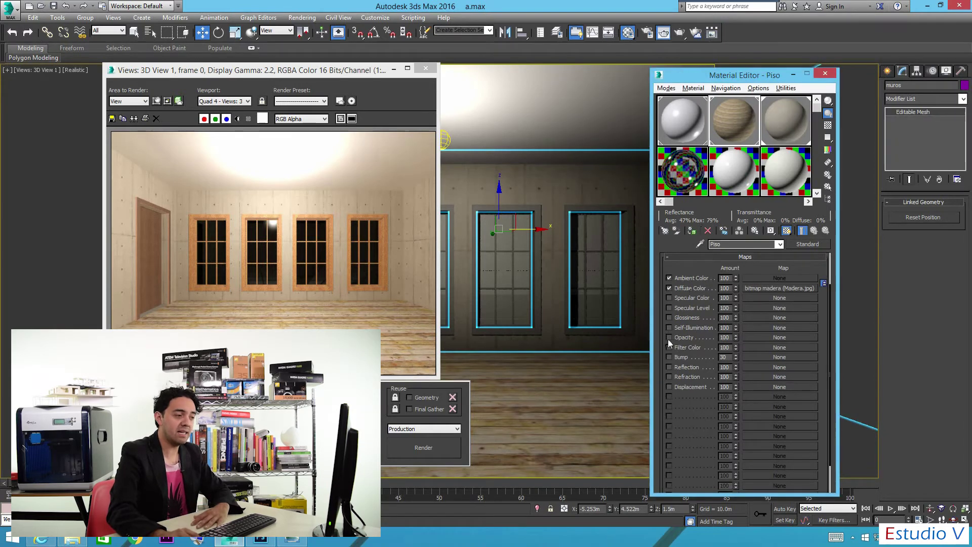
pyautogui.click(677, 357)
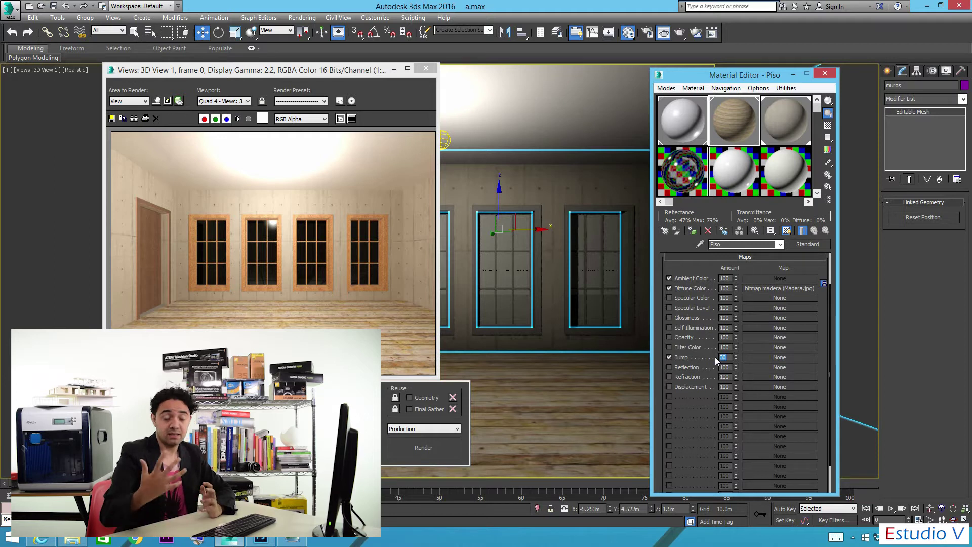
pyautogui.write('120')
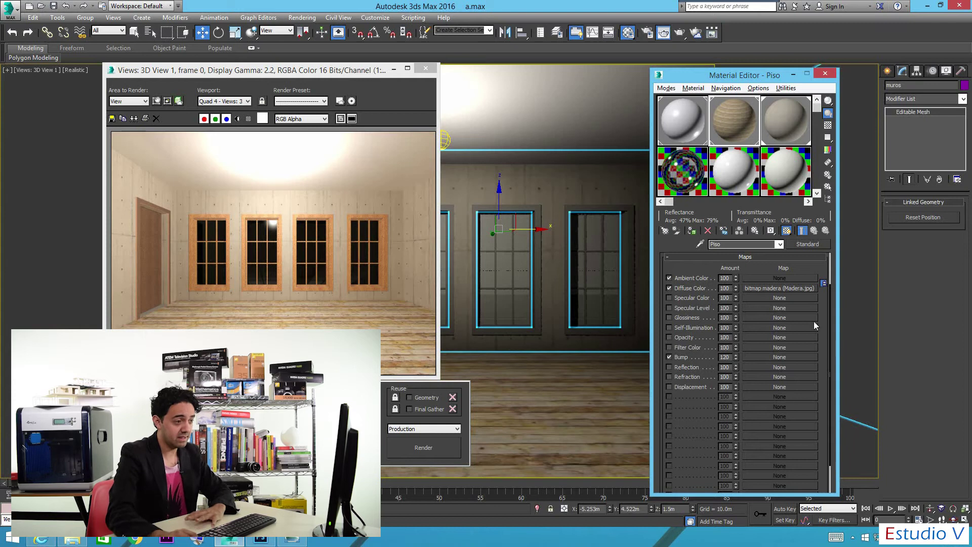
# Step: Assign the bump madera image from the Texturas folder as a Bitmap in the Piso material's Bump slot
pyautogui.click(769, 357)
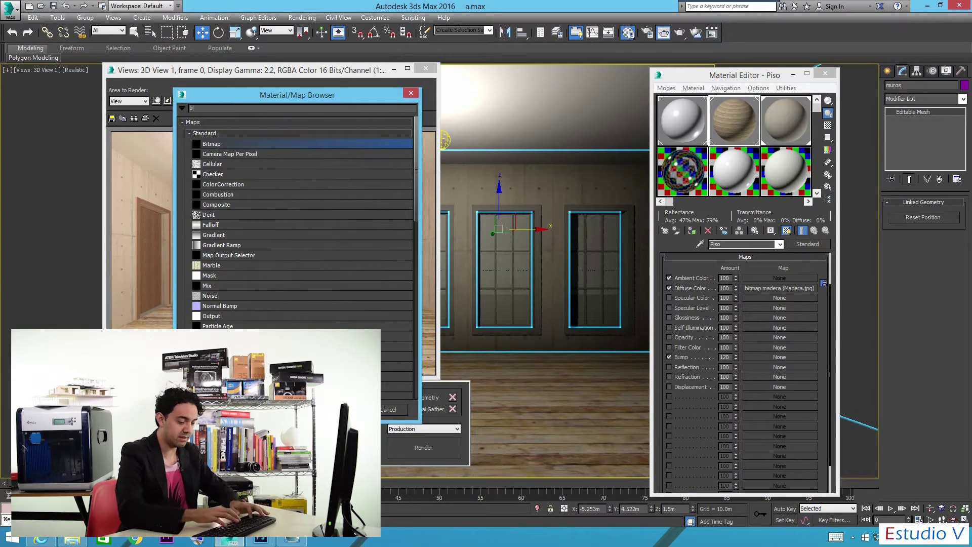
pyautogui.write('bit')
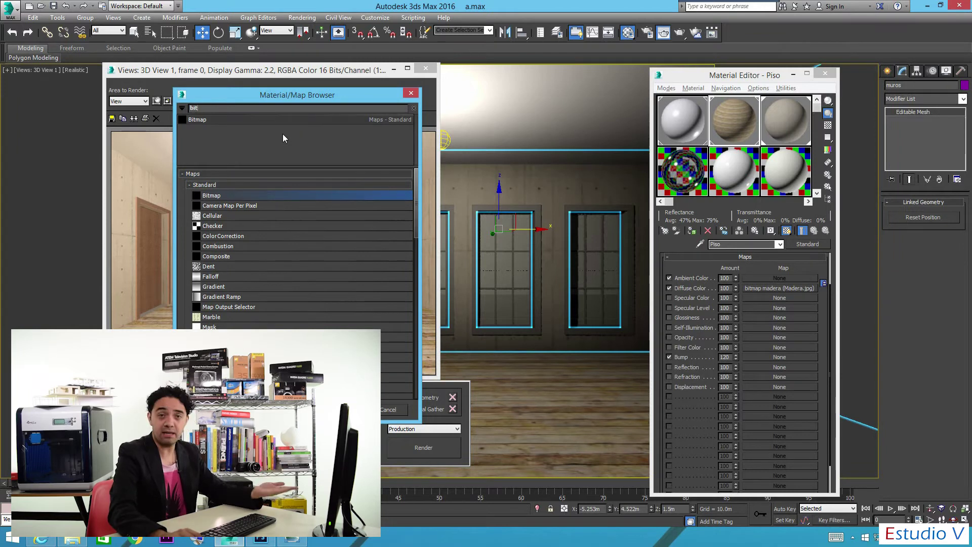
pyautogui.doubleClick(283, 121)
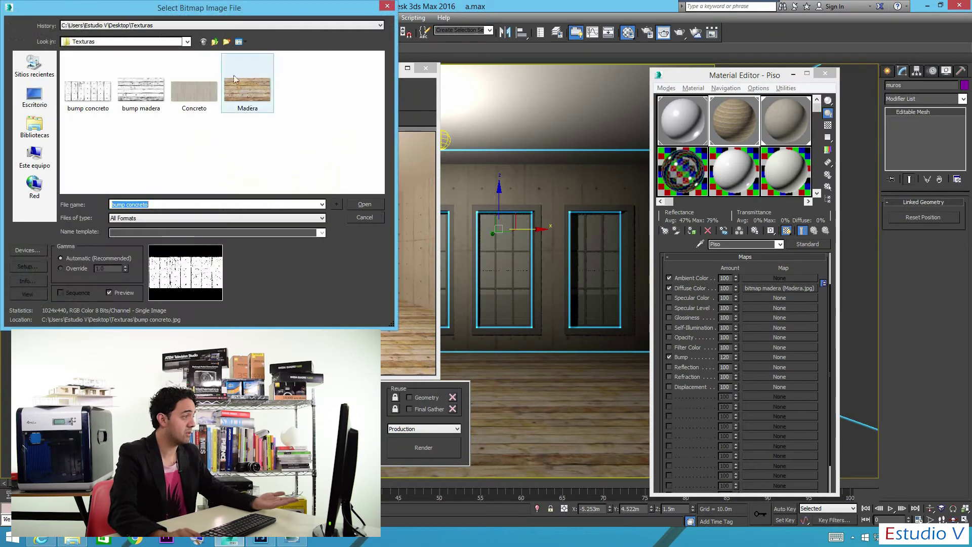
pyautogui.moveTo(249, 7); pyautogui.dragTo(400, 59)
pyautogui.click(247, 149)
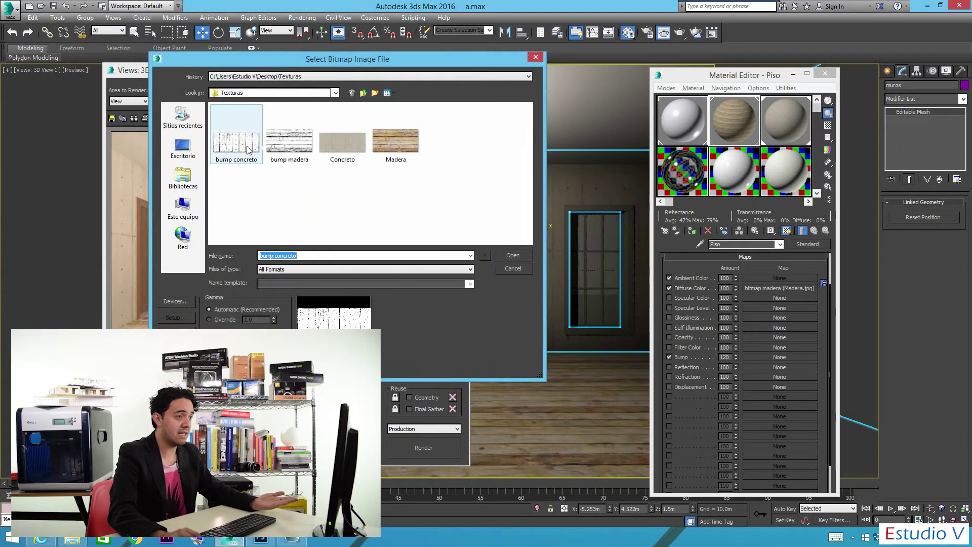
pyautogui.click(291, 147)
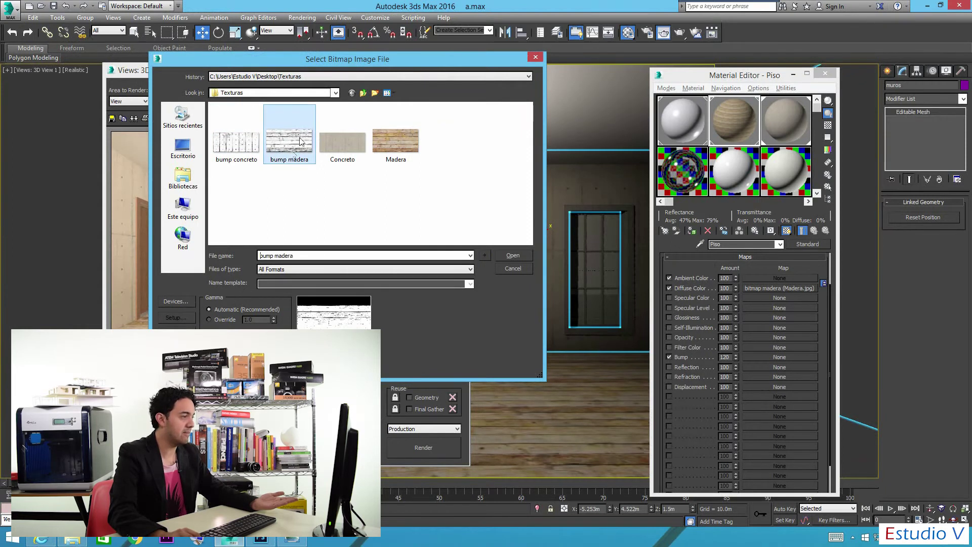
pyautogui.doubleClick(301, 142)
# Step: Check the real-world size of the Piso material's Diffuse Color bitmap and return to the parent material
pyautogui.click(780, 244)
pyautogui.click(736, 253)
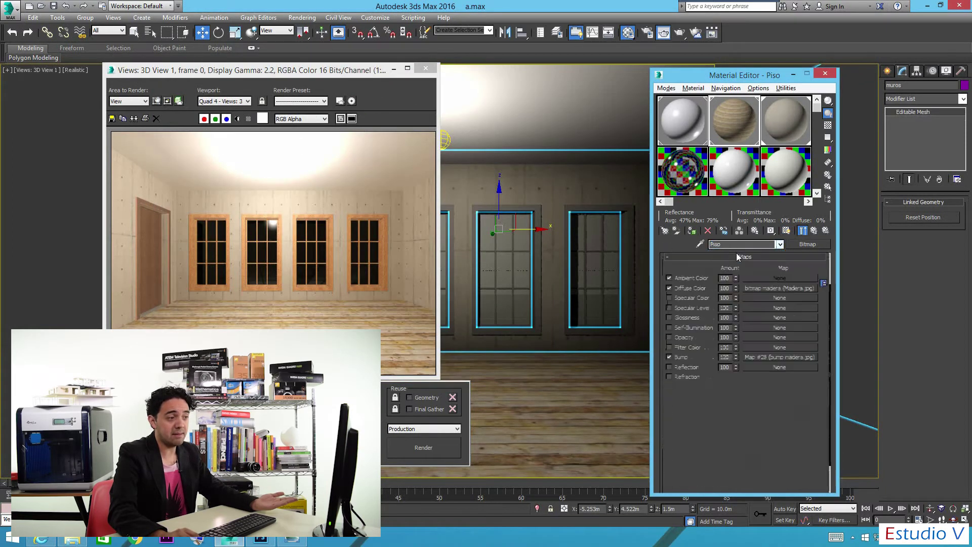
pyautogui.click(762, 289)
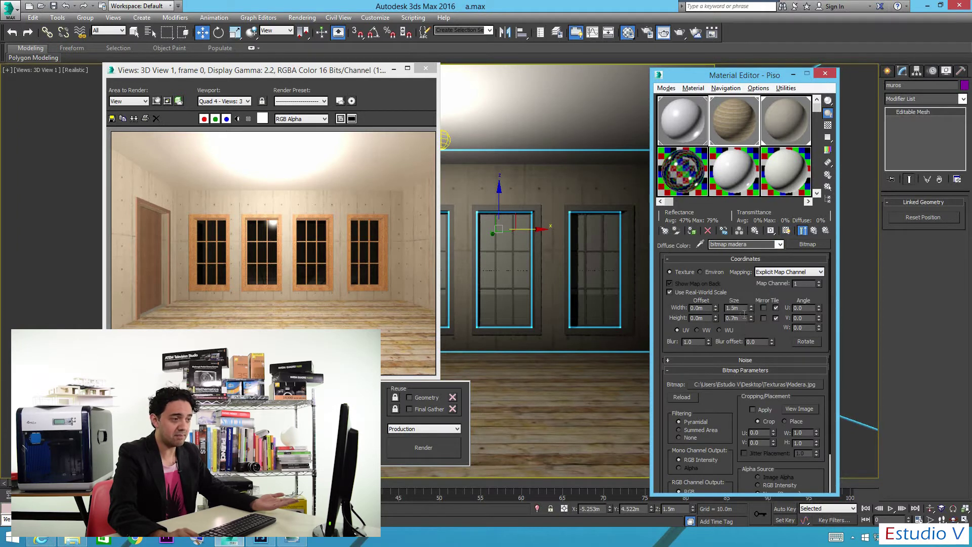
pyautogui.click(780, 245)
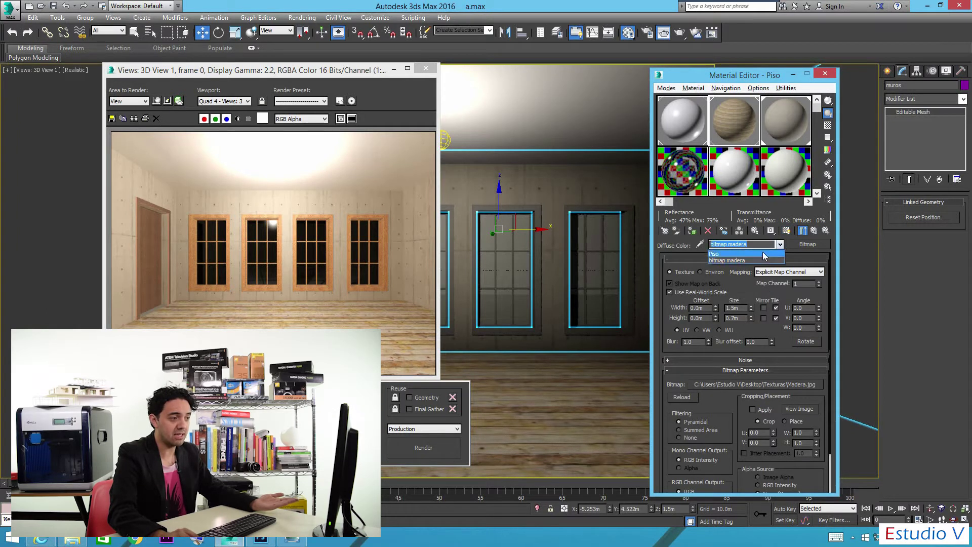
pyautogui.click(762, 253)
# Step: Set the real-world size of the Piso material's bump bitmap to 1.5 m wide and 0.7 m high
pyautogui.click(764, 355)
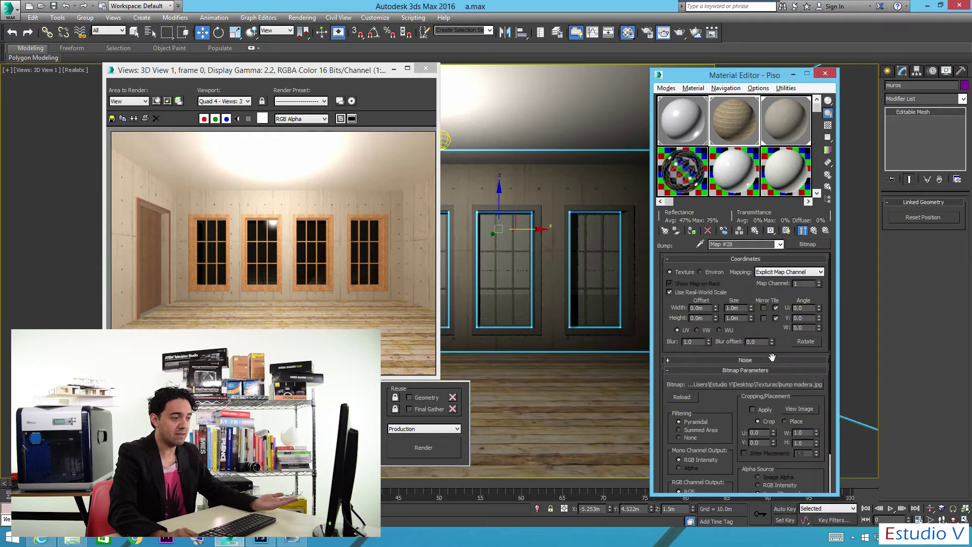
pyautogui.doubleClick(734, 308)
pyautogui.write('1.5')
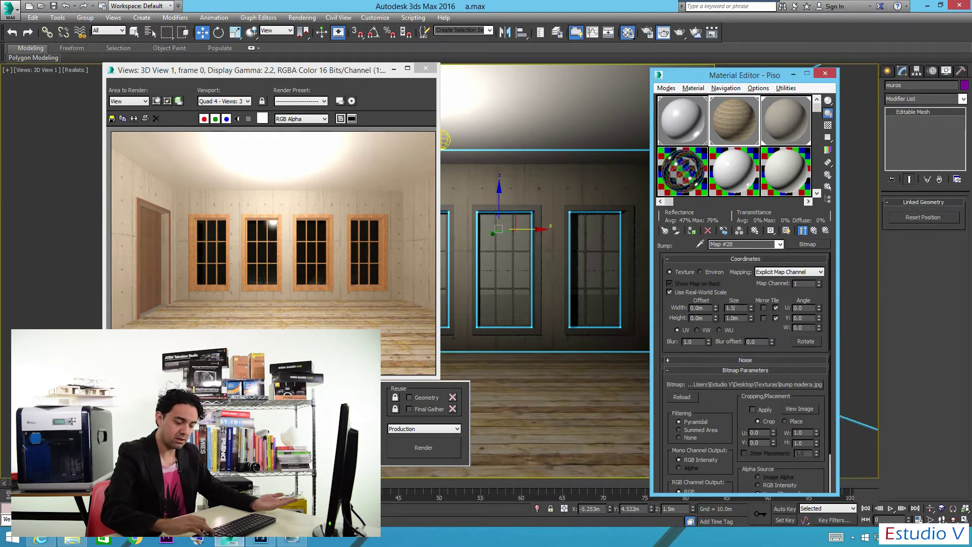
pyautogui.doubleClick(733, 317)
pyautogui.write('.7')
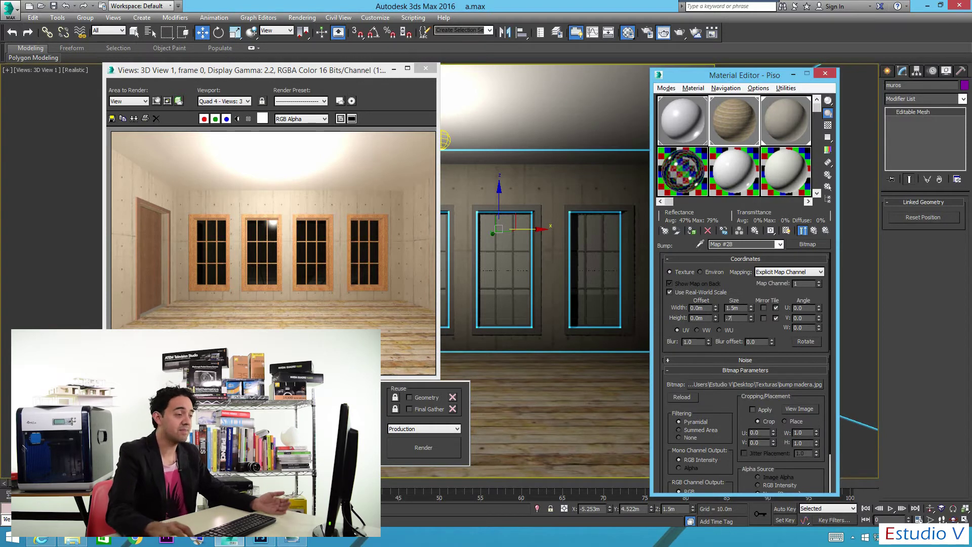
# Step: Enable the concrete wall material's Bump map with an amount of 120 and assign the bump concreto image as its Bitmap
pyautogui.click(797, 121)
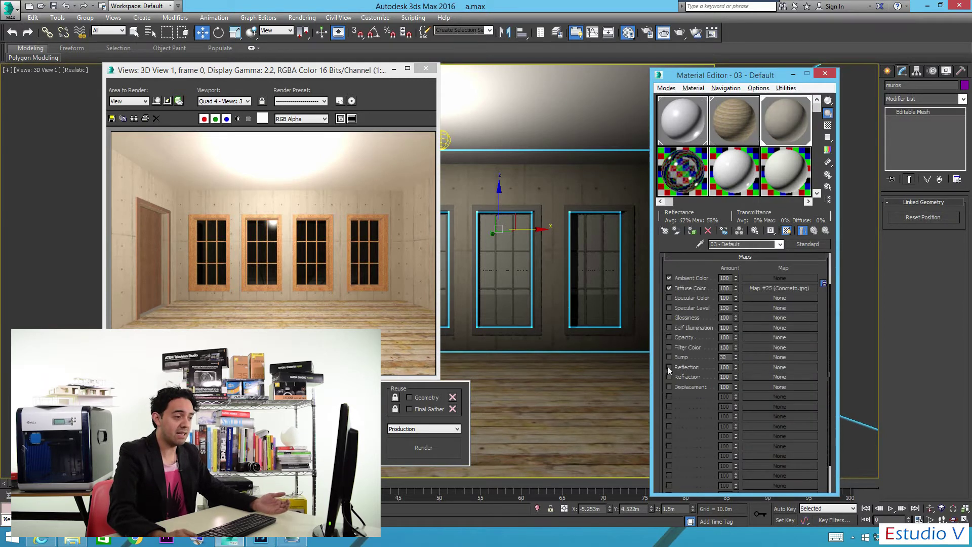
pyautogui.doubleClick(723, 357)
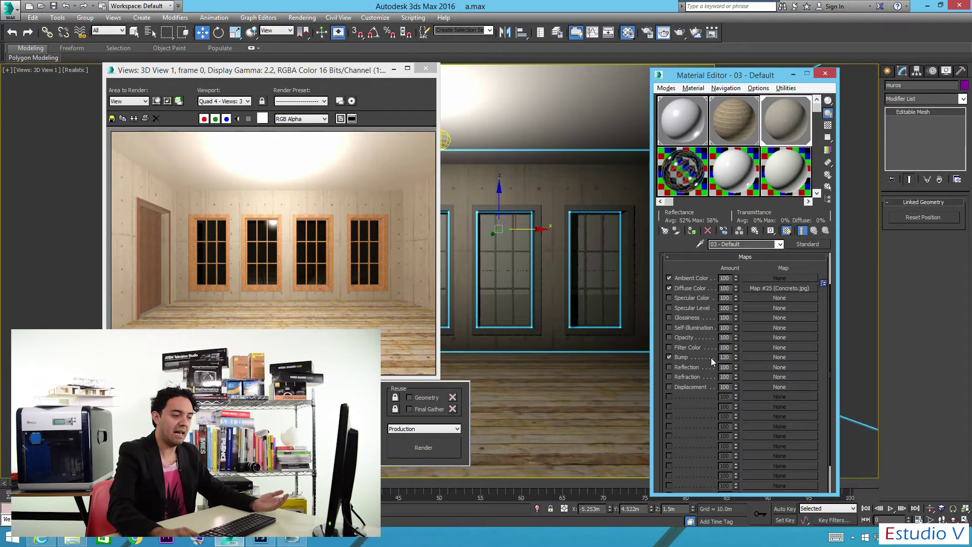
pyautogui.click(763, 356)
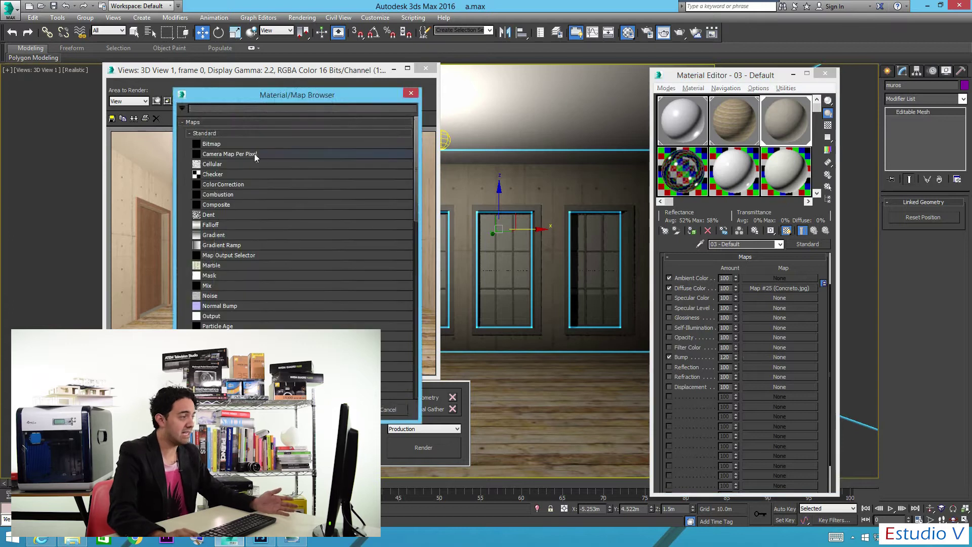
pyautogui.doubleClick(269, 144)
pyautogui.click(236, 142)
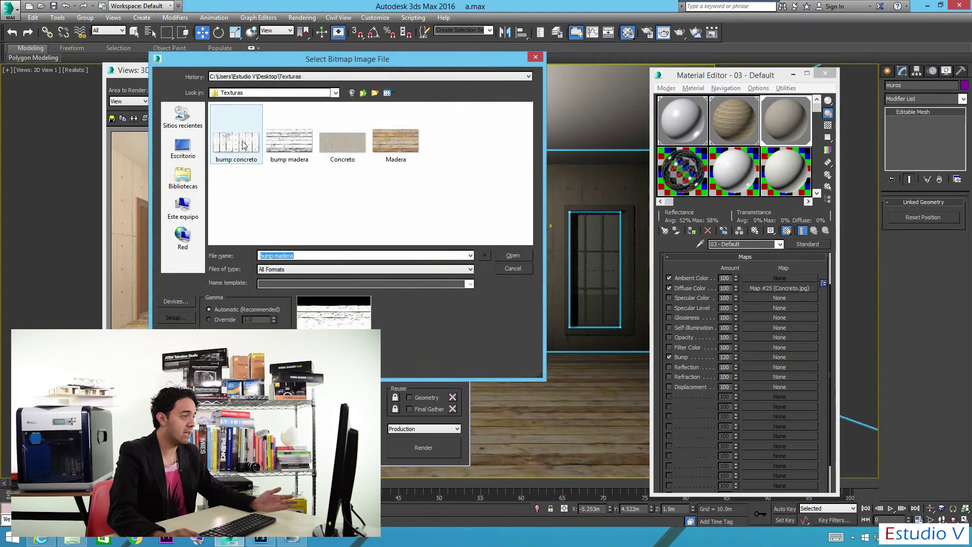
pyautogui.doubleClick(245, 147)
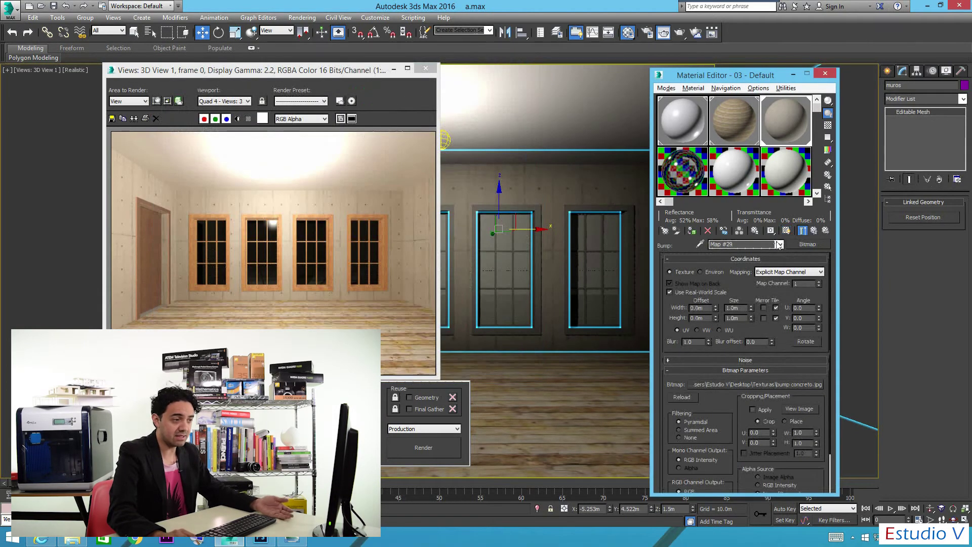
# Step: Check the real-world size of the concrete material's Diffuse Color bitmap and return to the parent material
pyautogui.click(814, 230)
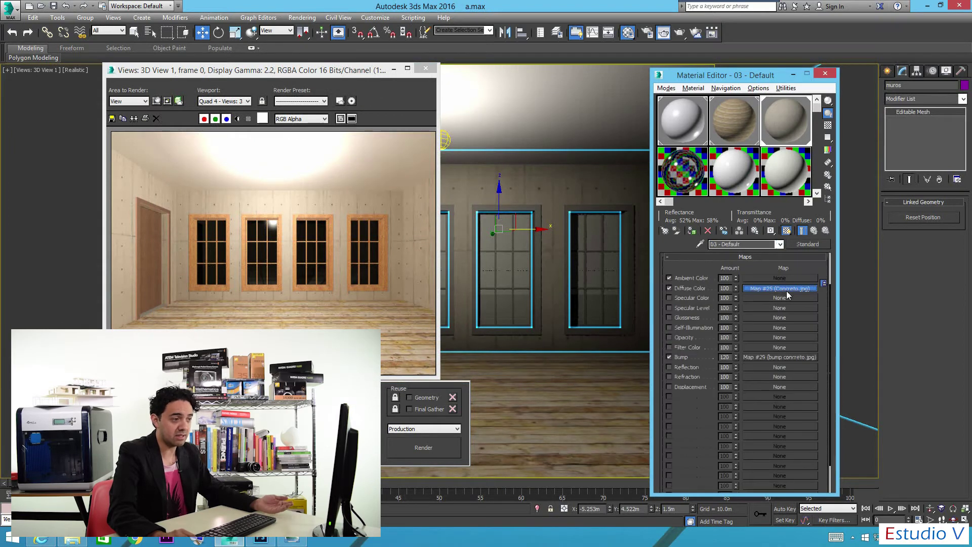
pyautogui.click(786, 290)
pyautogui.click(780, 244)
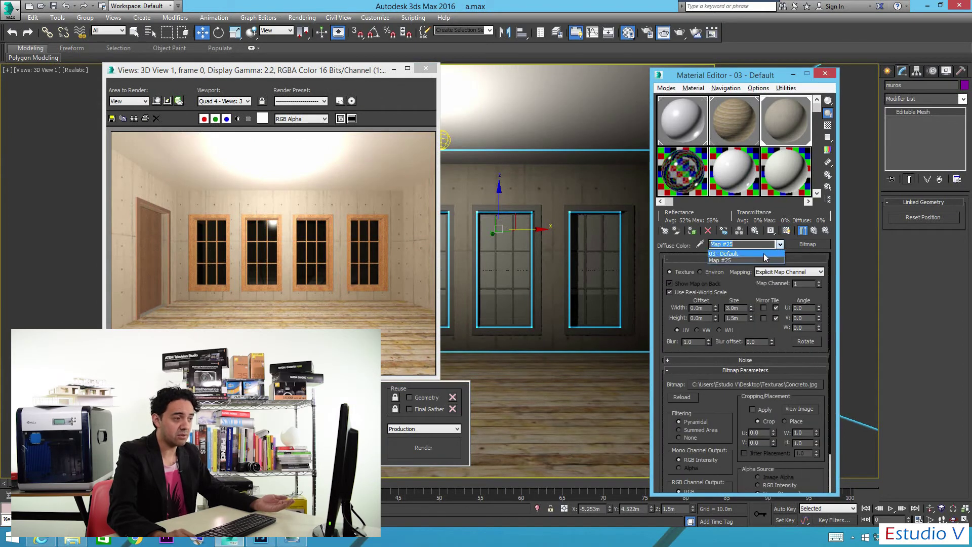
pyautogui.click(724, 253)
# Step: Set the real-world size of the concrete material's bump bitmap to 3 m wide and 1.5 m high and return to the parent material
pyautogui.click(765, 357)
pyautogui.moveTo(740, 308); pyautogui.dragTo(714, 311)
pyautogui.write('3')
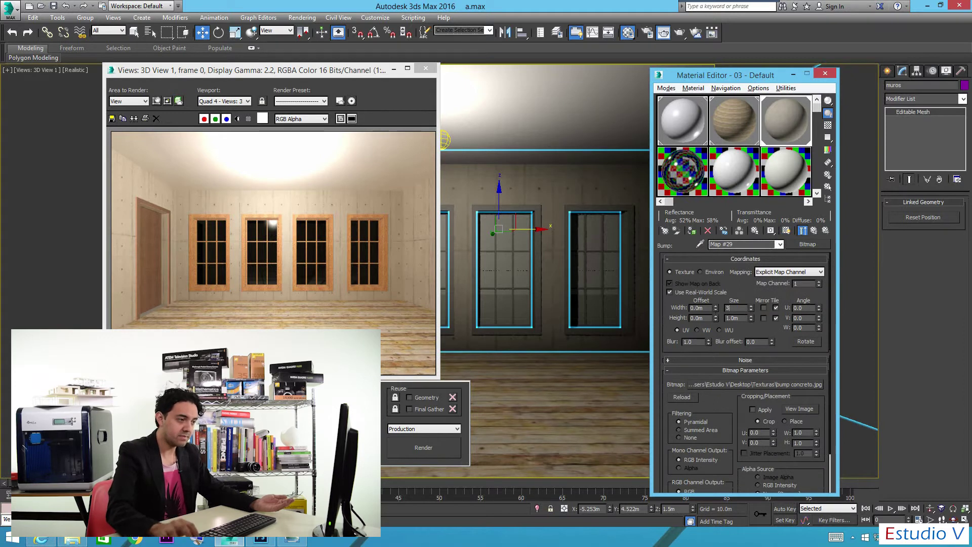
pyautogui.doubleClick(742, 319)
pyautogui.write('1.5')
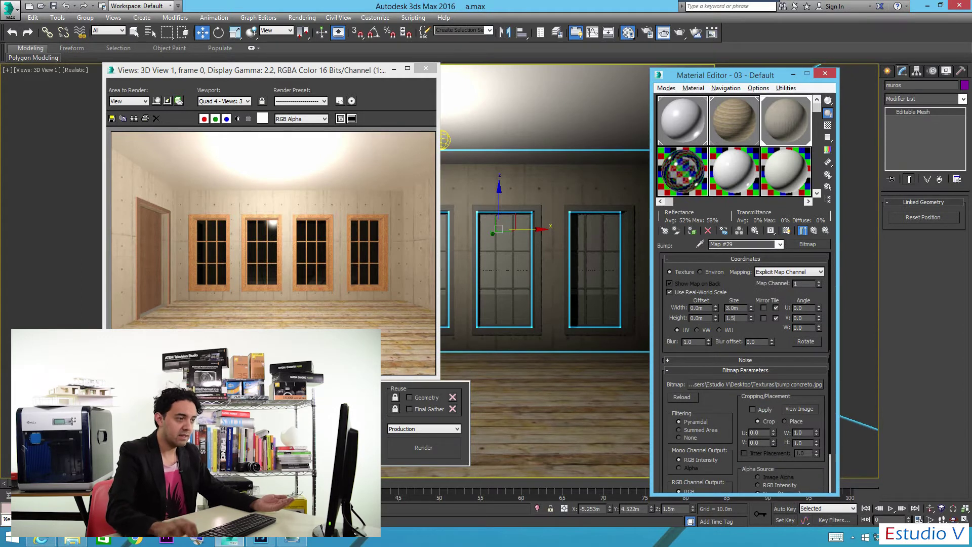
pyautogui.click(760, 245)
pyautogui.click(774, 260)
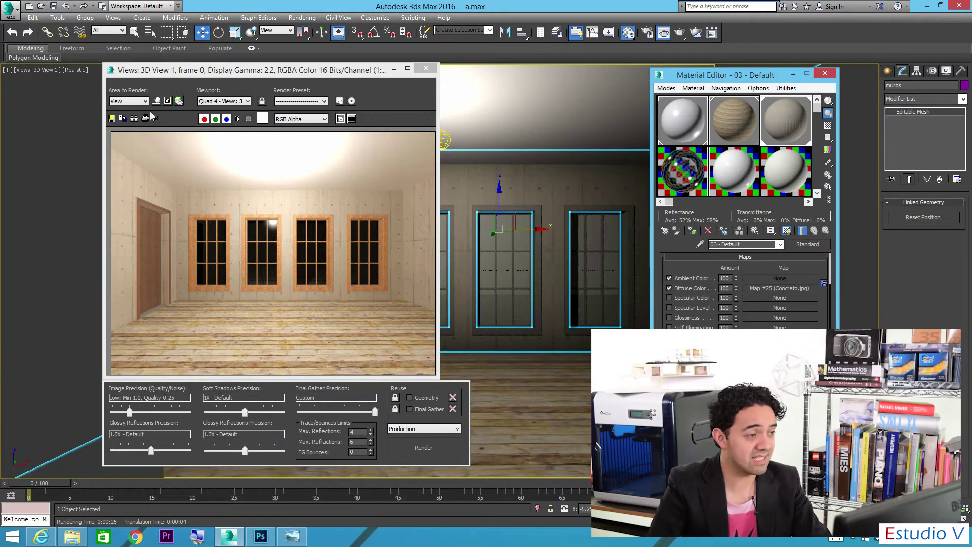
# Step: Clone the existing rendered frame, place the copy beside it and render the 3D view again
pyautogui.click(133, 118)
pyautogui.moveTo(380, 149); pyautogui.dragTo(526, 95)
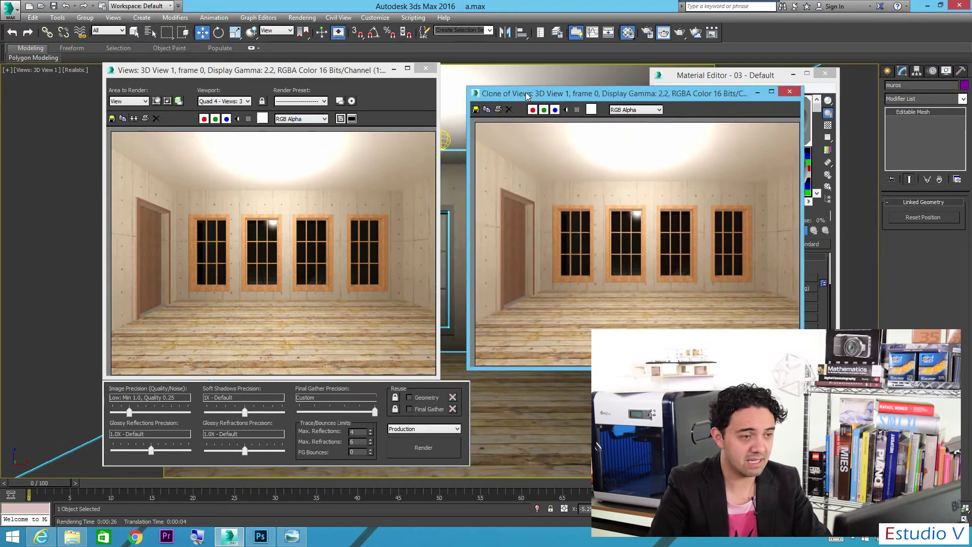
pyautogui.click(685, 37)
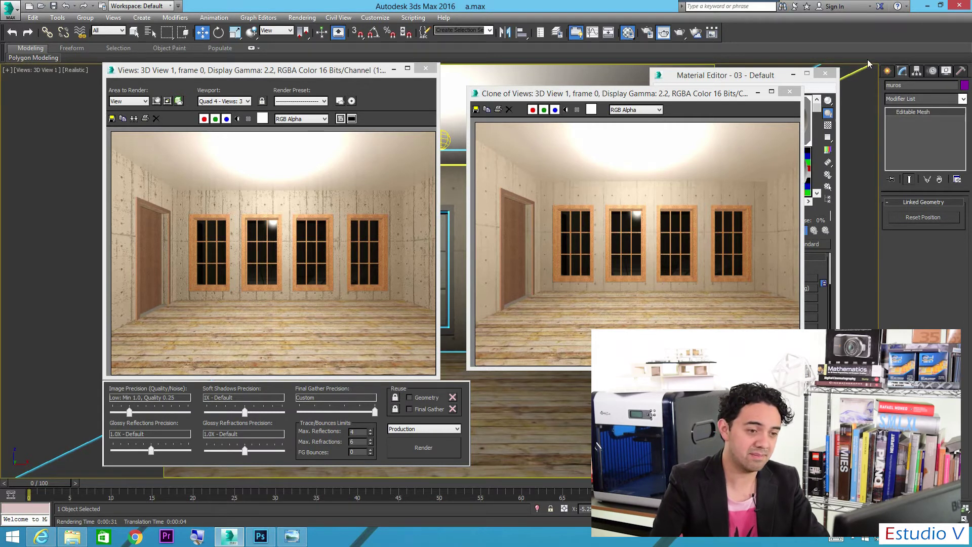
# Step: Close the old comparison clone, clone the render with the bump maps and close the main rendered frame window
pyautogui.click(795, 95)
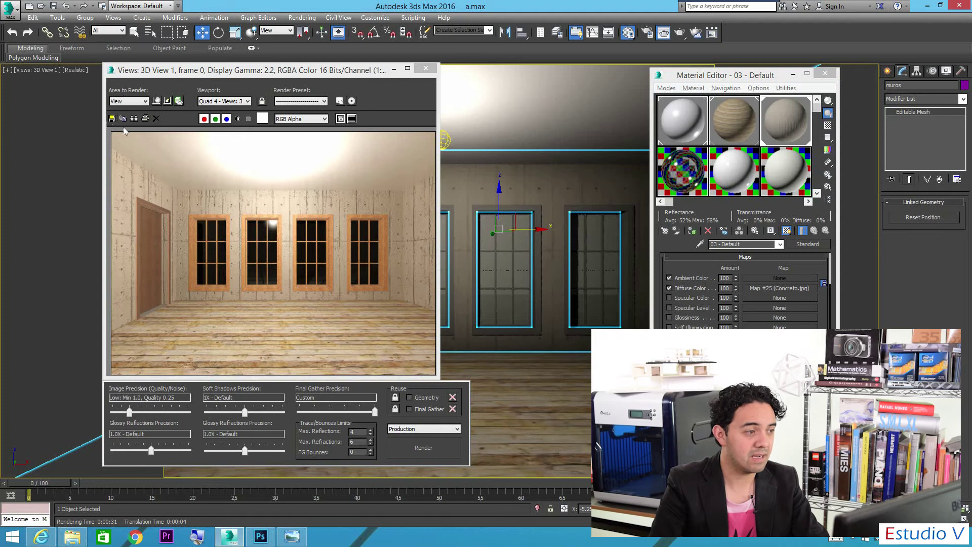
pyautogui.click(134, 119)
pyautogui.moveTo(455, 165); pyautogui.dragTo(657, 126)
pyautogui.click(426, 70)
# Step: Move the ceiling light close to the wall with the door and render the 3D view again
pyautogui.click(445, 141)
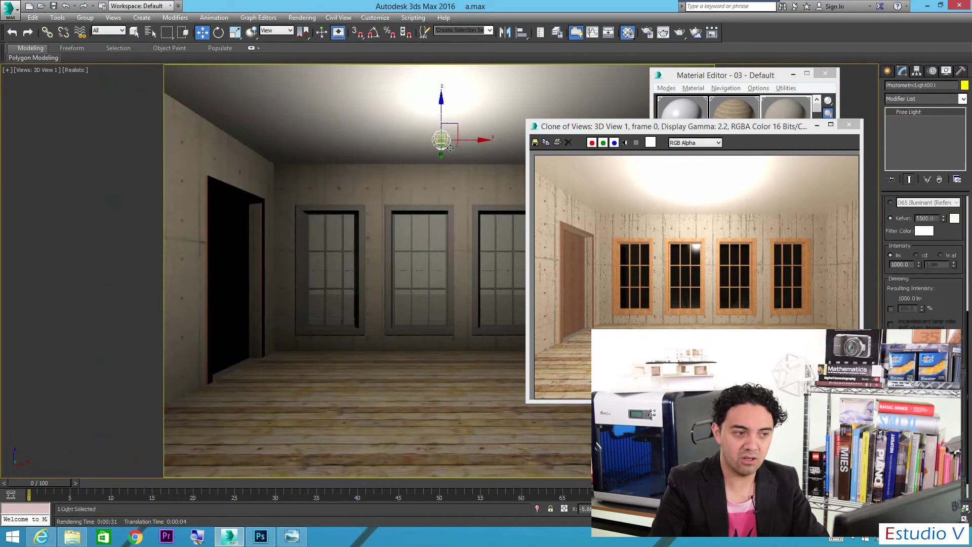
pyautogui.moveTo(490, 150); pyautogui.dragTo(274, 156)
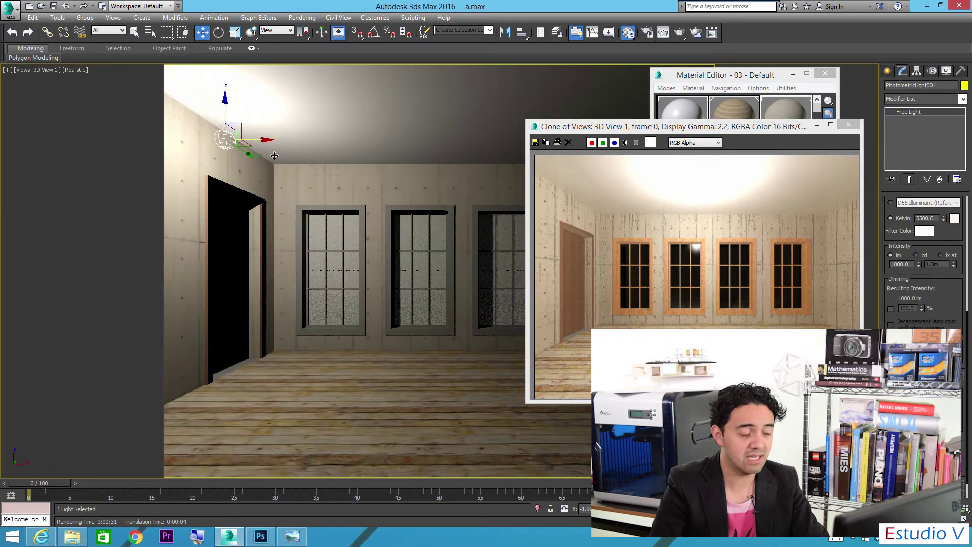
pyautogui.click(620, 127)
pyautogui.moveTo(621, 127); pyautogui.dragTo(679, 132)
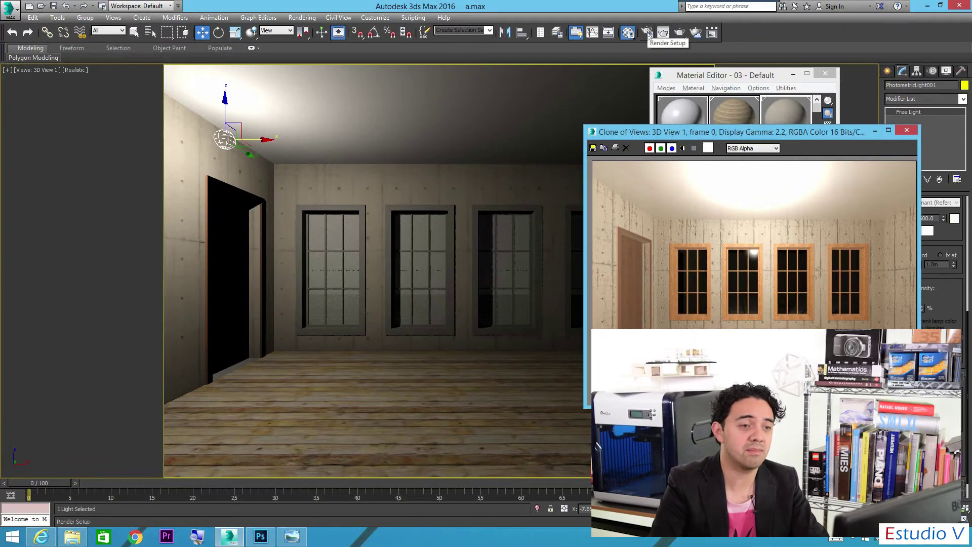
pyautogui.click(662, 38)
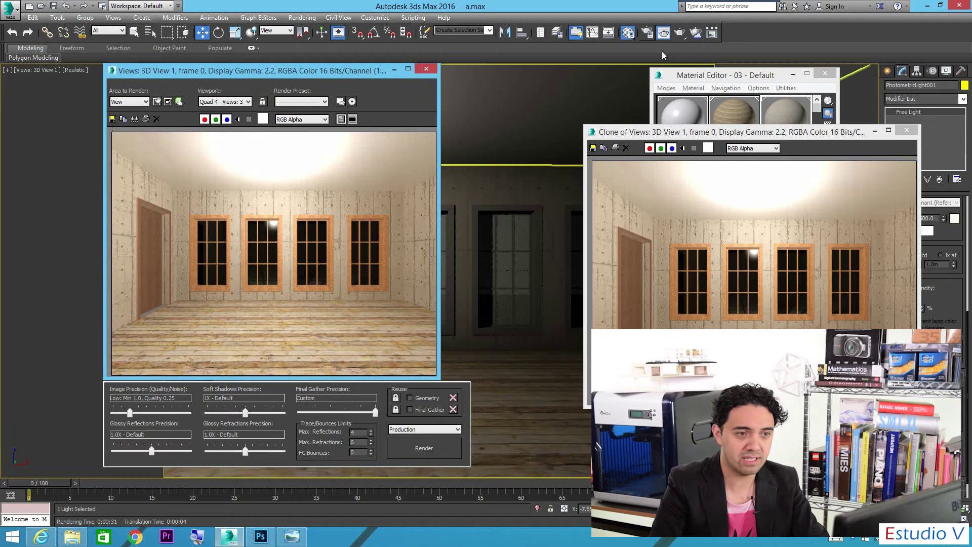
pyautogui.click(679, 35)
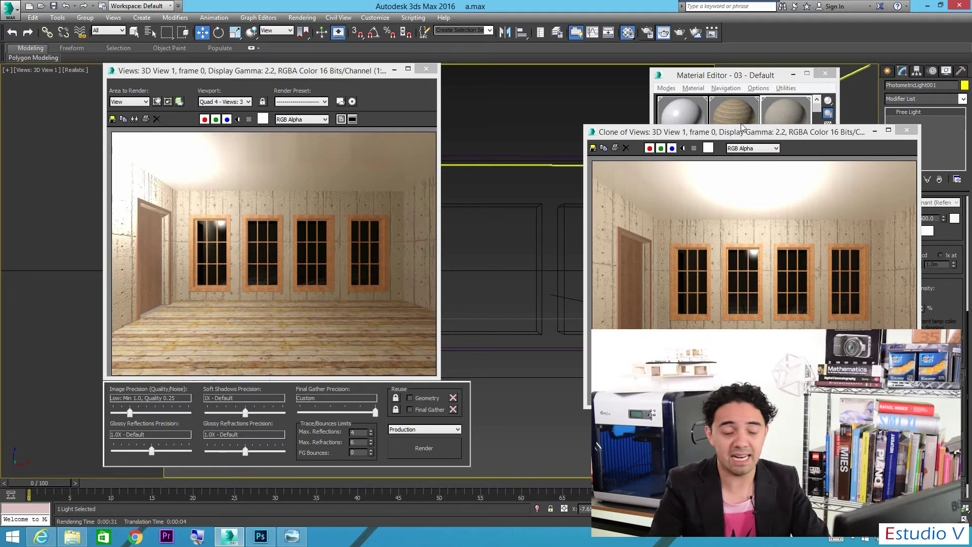
# Step: Compare the relit render side by side with the cloned one and close both frame windows
pyautogui.moveTo(781, 132); pyautogui.dragTo(676, 84)
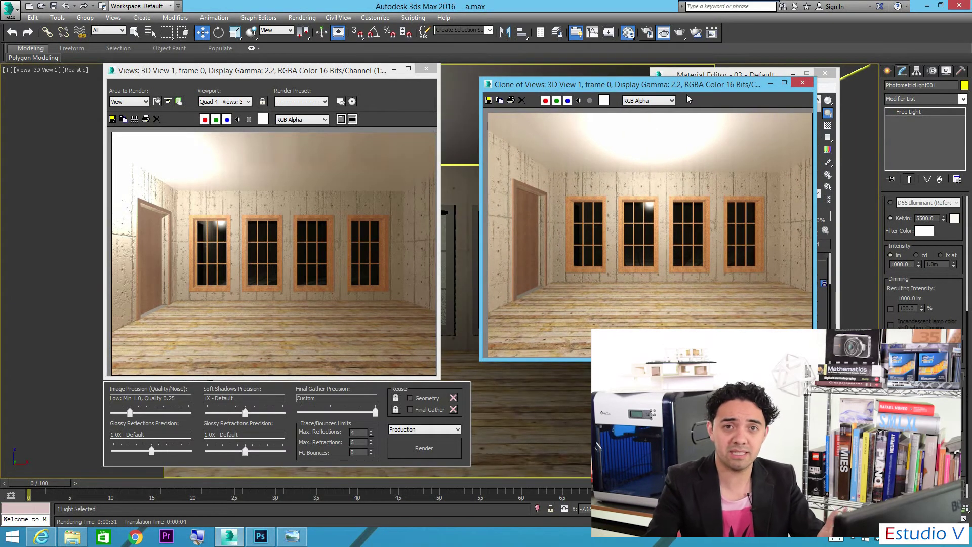
pyautogui.click(800, 82)
pyautogui.click(426, 69)
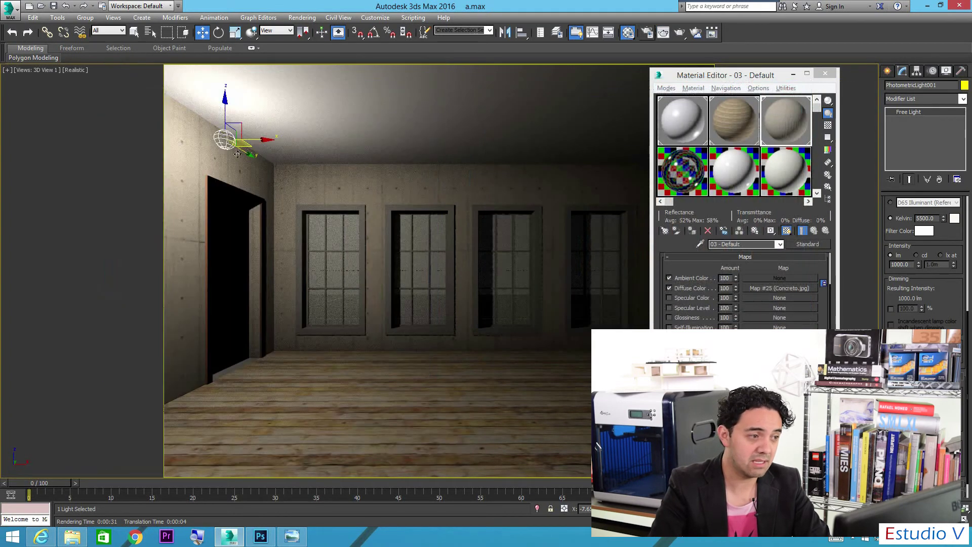
# Step: Move the light outside the room behind the windows and render the view again beside a clone of the previous render
pyautogui.moveTo(253, 157); pyautogui.dragTo(508, 264)
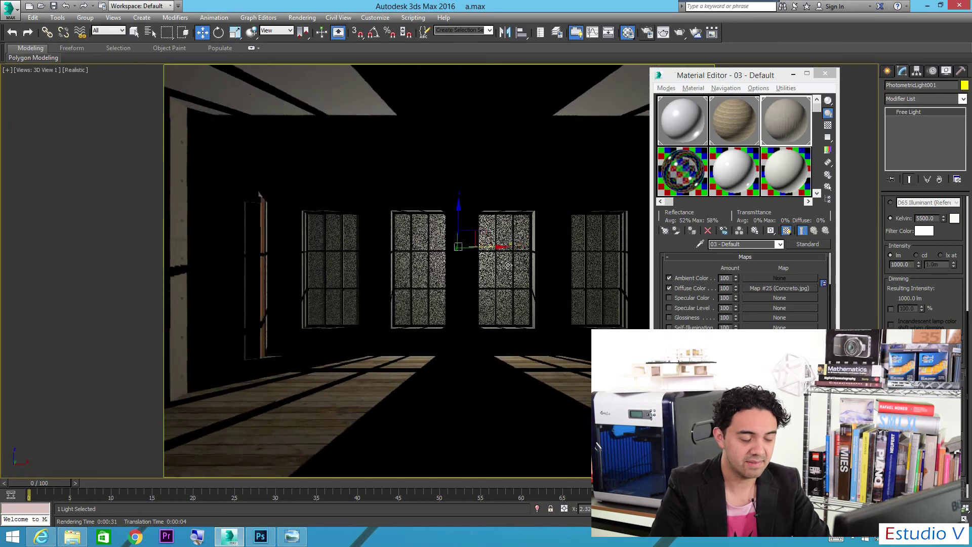
pyautogui.click(647, 32)
pyautogui.click(675, 62)
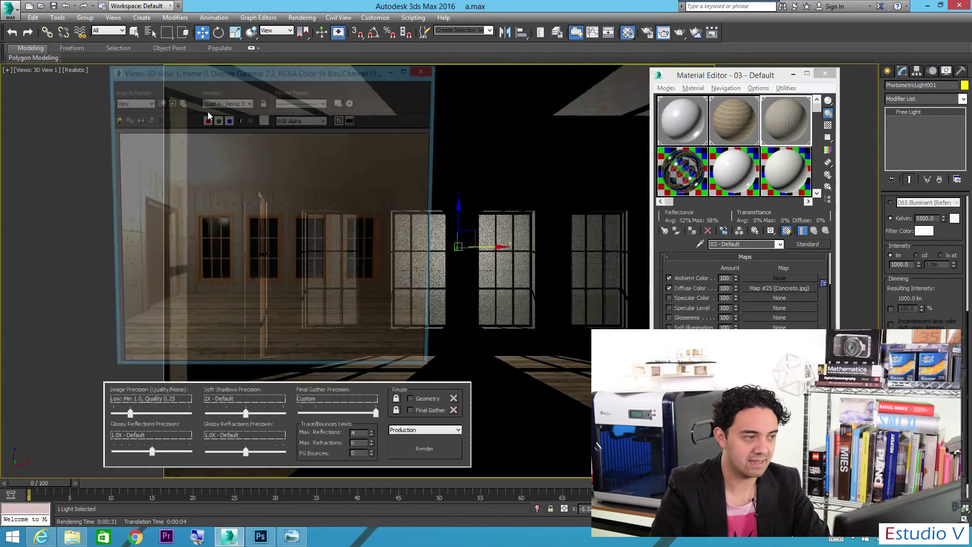
pyautogui.click(135, 120)
pyautogui.moveTo(389, 147); pyautogui.dragTo(566, 91)
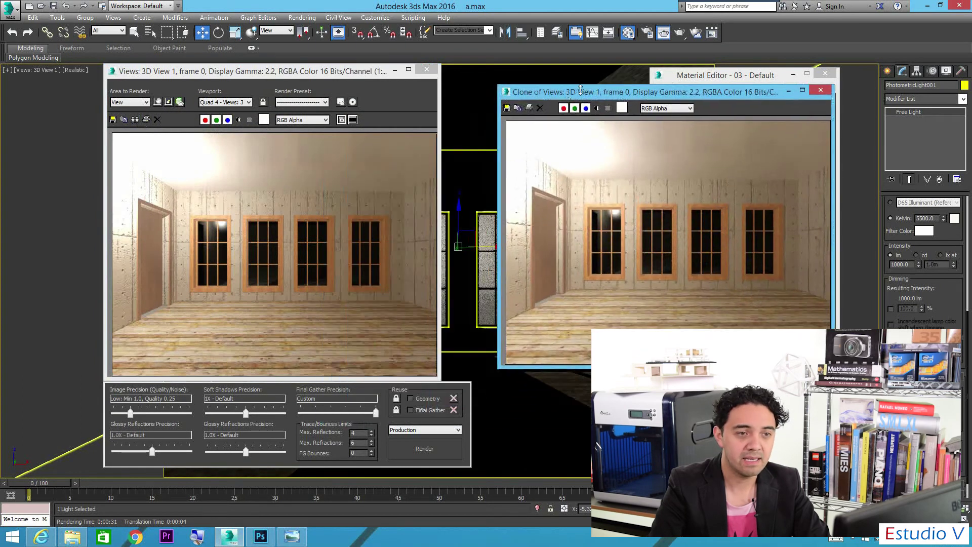
pyautogui.click(697, 35)
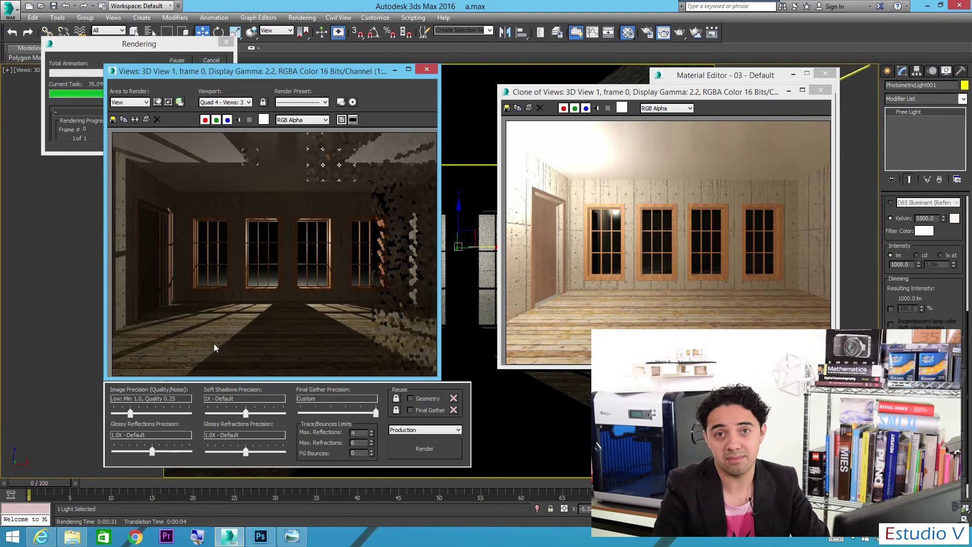
# Step: Examine the relief of the wood floor where the window light falls in the new render and compare it with the clone
pyautogui.scroll(2, 214, 344)
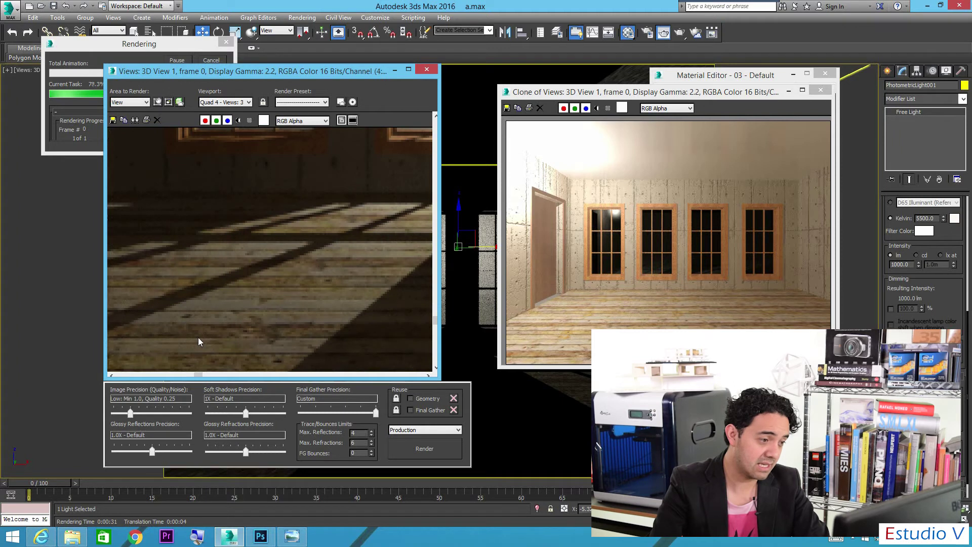
pyautogui.scroll(-1, 198, 337)
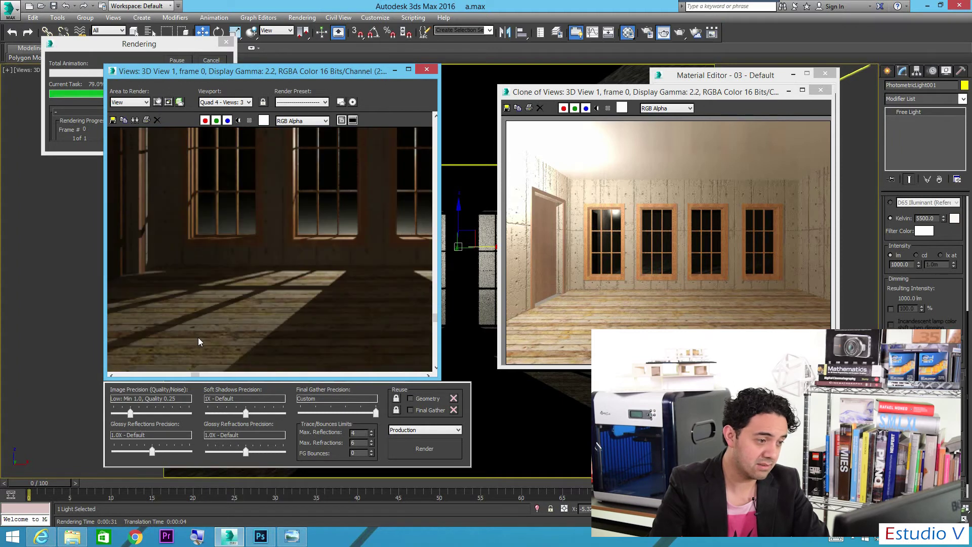
pyautogui.click(536, 324)
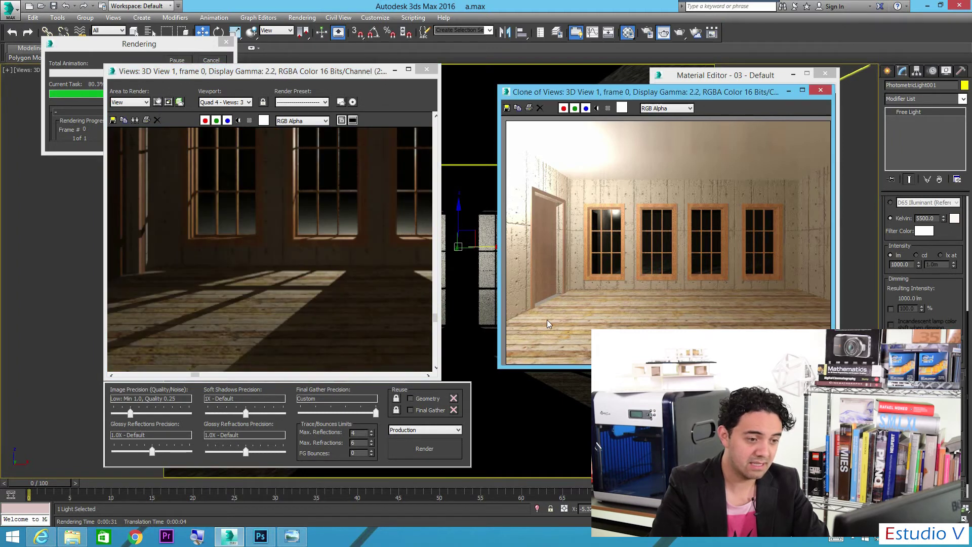
pyautogui.click(260, 329)
pyautogui.scroll(-2, 263, 321)
pyautogui.scroll(1, 264, 321)
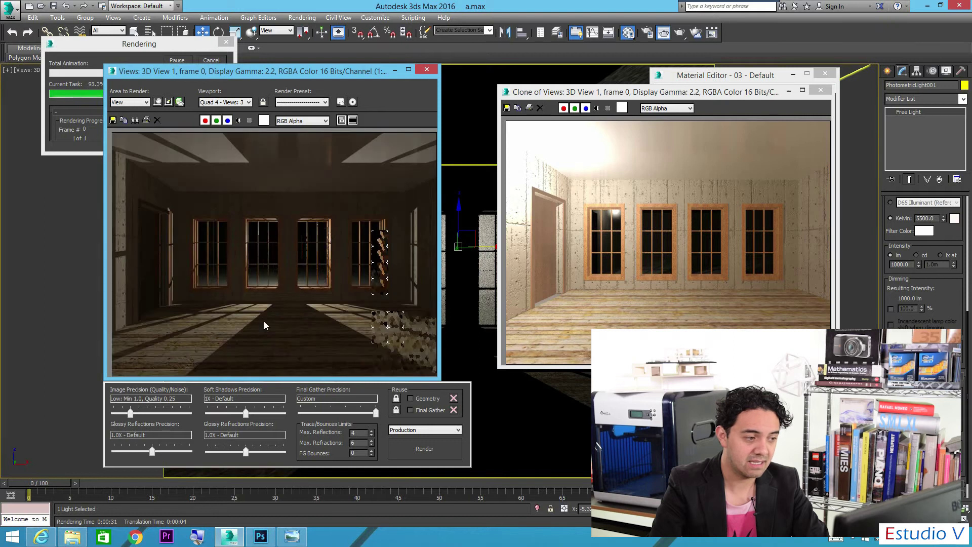
pyautogui.scroll(-1, 263, 321)
pyautogui.scroll(1, 263, 321)
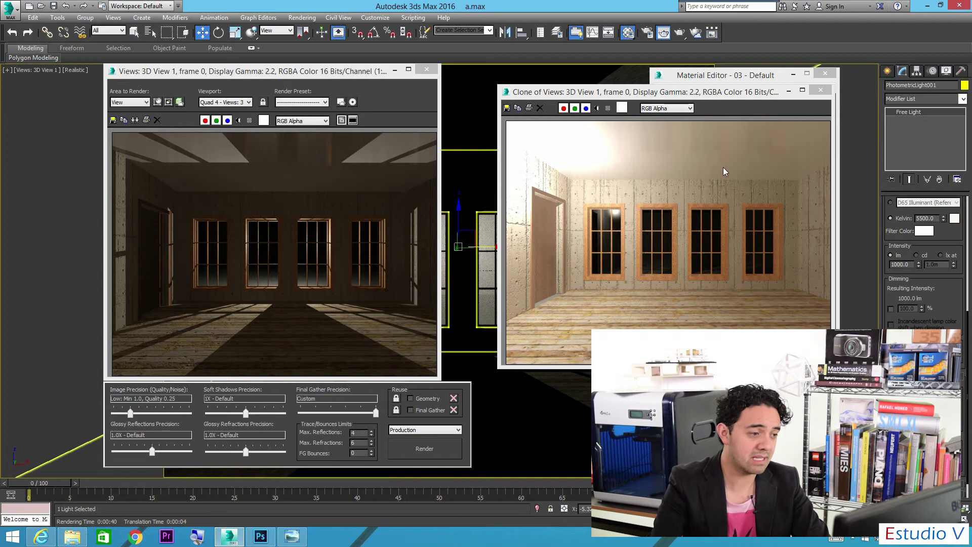
# Step: Close the cloned render, the rendered frame window and the Material Editor
pyautogui.click(816, 90)
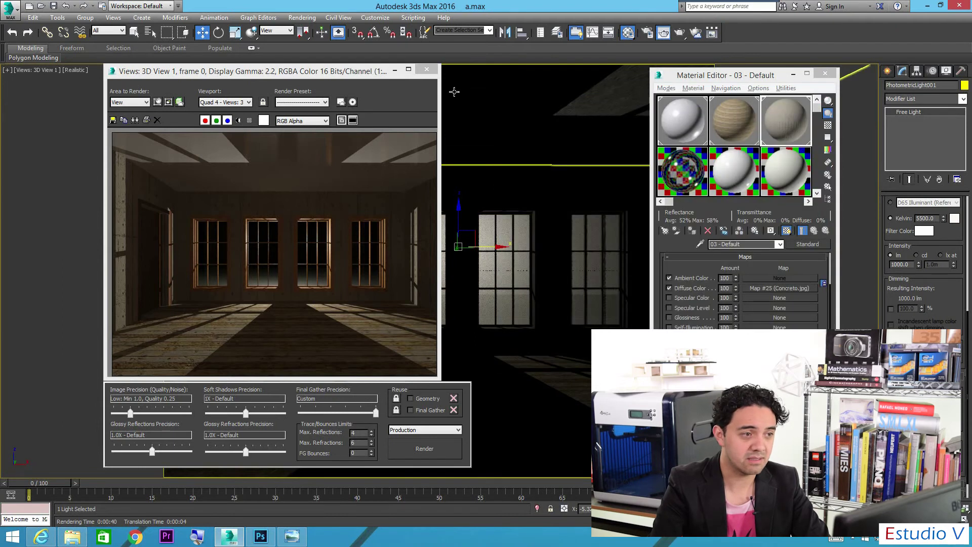
pyautogui.click(427, 71)
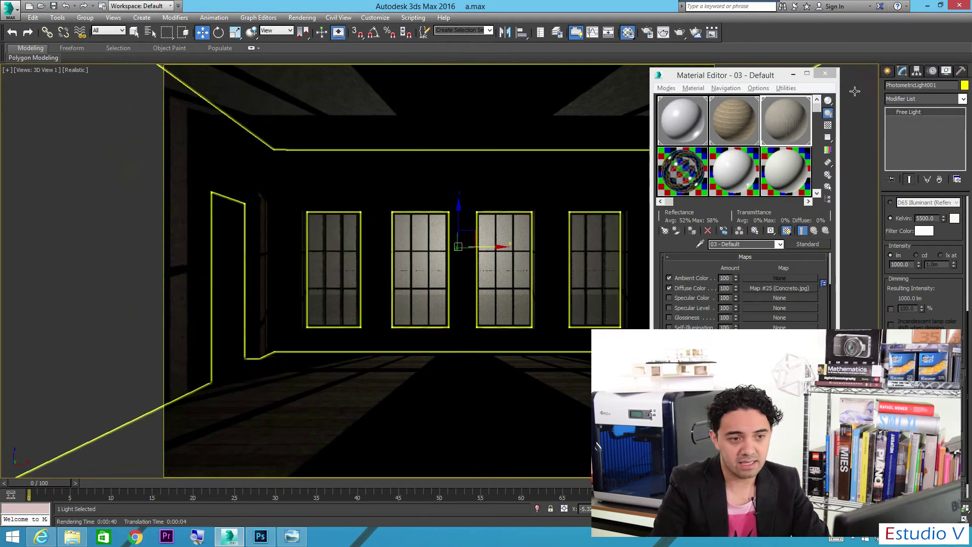
pyautogui.click(825, 74)
# Step: Apply a UVW Map modifier with Box mapping to the interior floor object
pyautogui.click(620, 397)
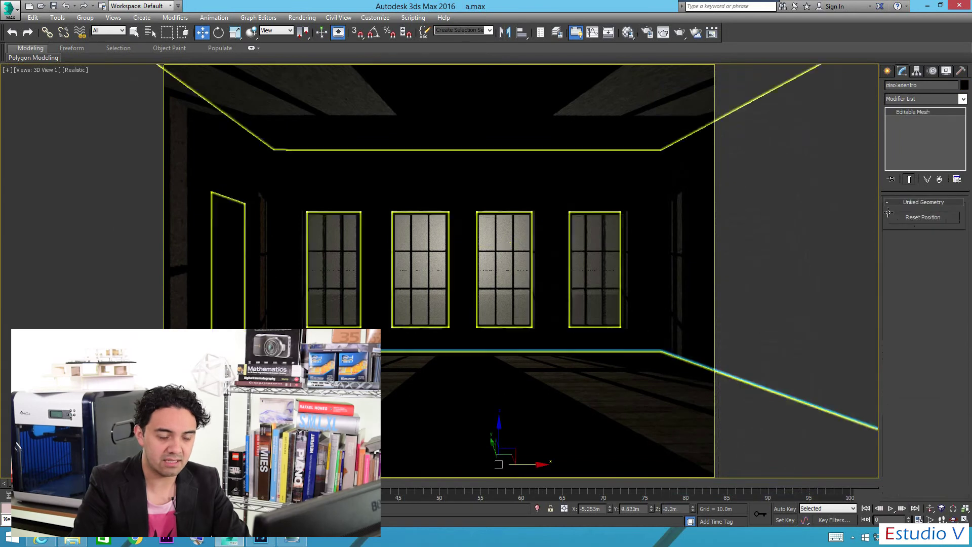
pyautogui.click(963, 99)
pyautogui.scroll(-15, 919, 445)
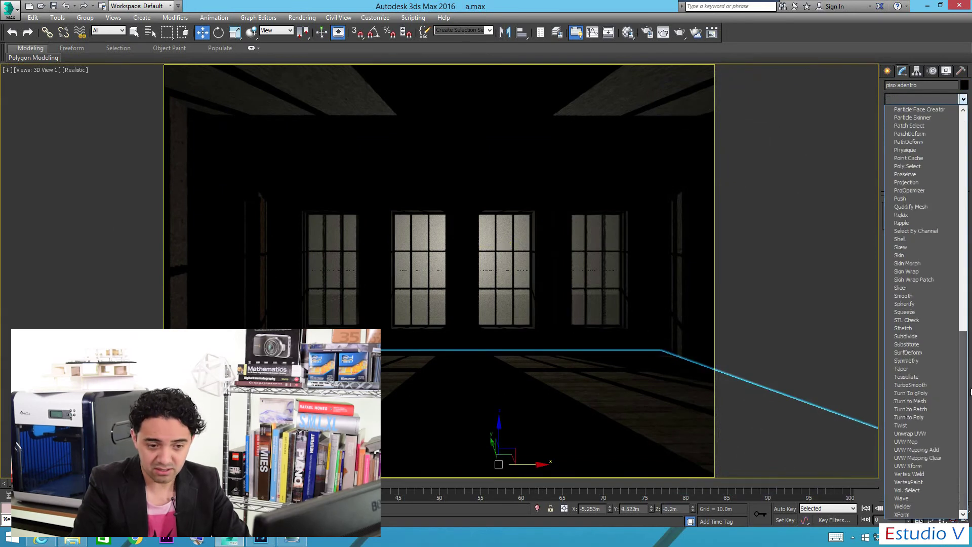
pyautogui.click(911, 442)
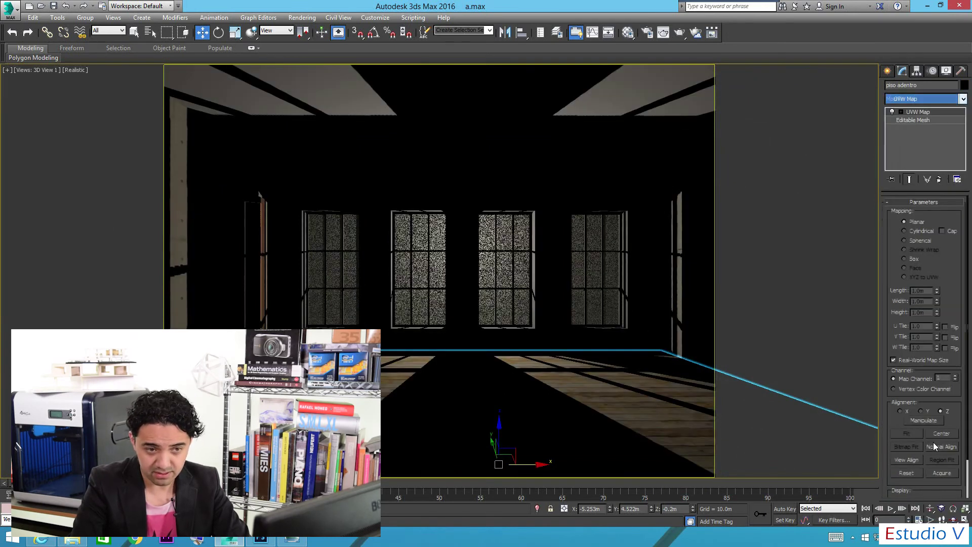
pyautogui.click(908, 258)
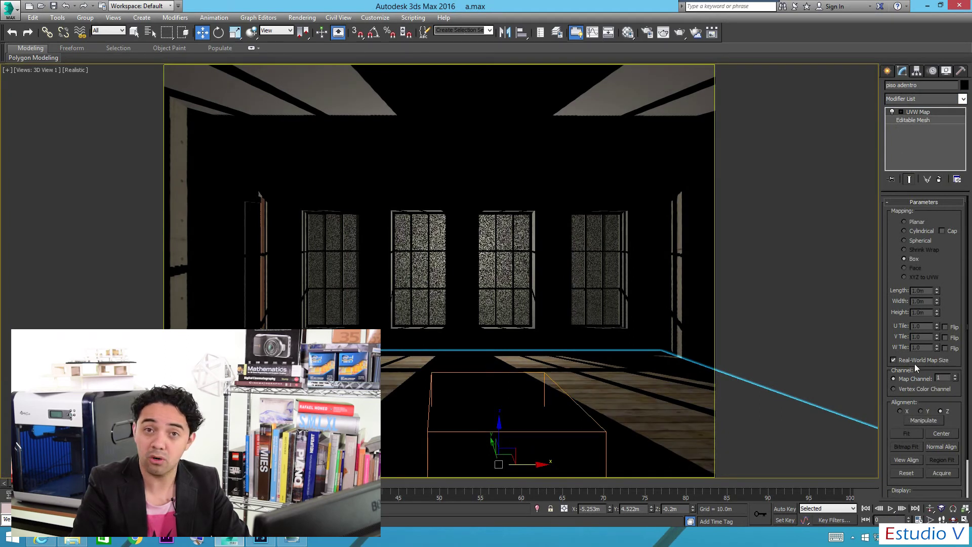
# Step: Rotate the gizmo of the interior floor's UVW Map modifier slightly within the floor plane to change the direction of the wood texture
pyautogui.click(934, 111)
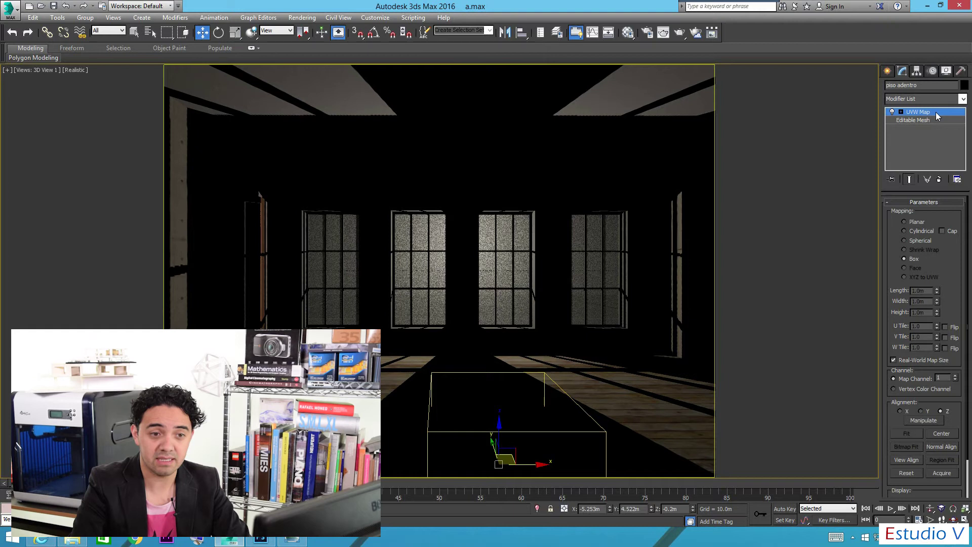
pyautogui.rightClick(499, 428)
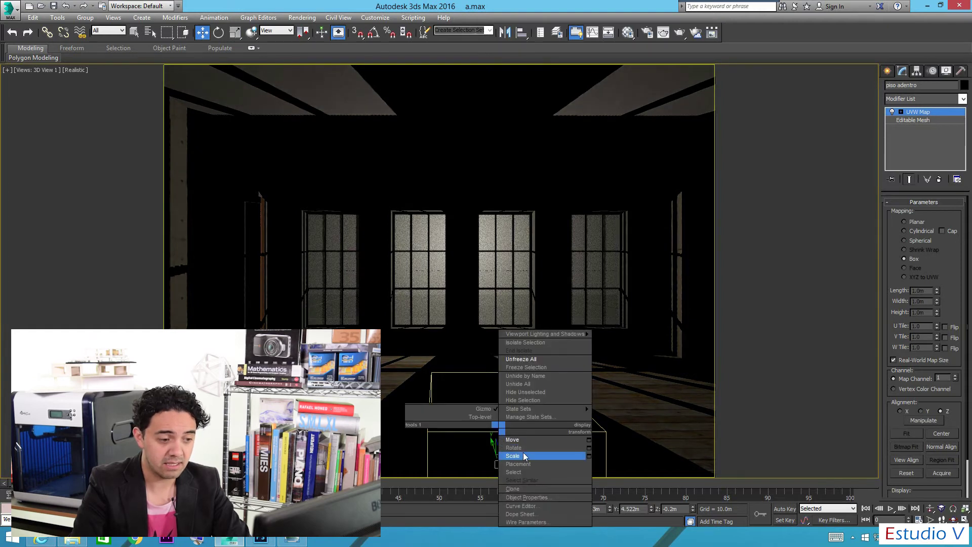
pyautogui.click(521, 448)
pyautogui.moveTo(550, 476); pyautogui.dragTo(445, 506)
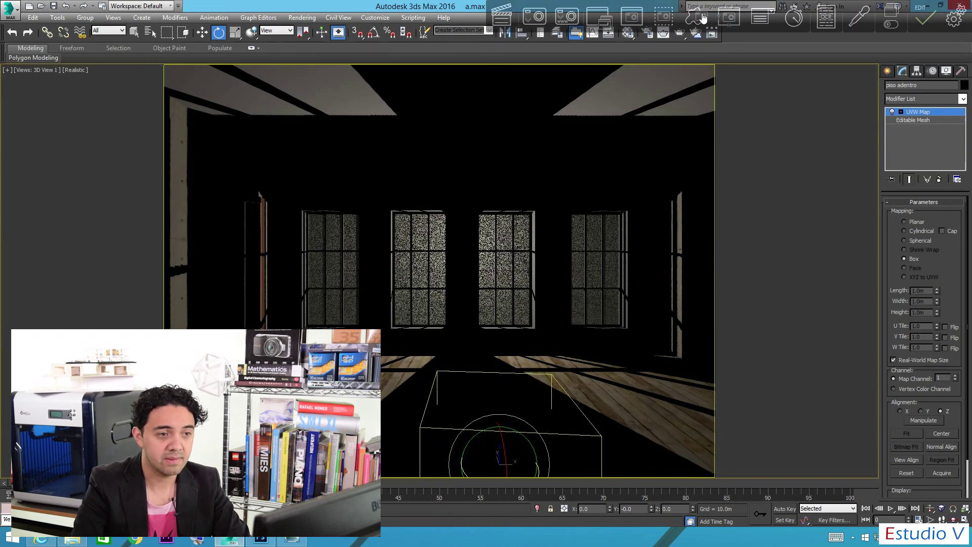
# Step: Clone the last render of the room, place the copy beside the rendered frame window, and render the view again for comparison
pyautogui.click(663, 33)
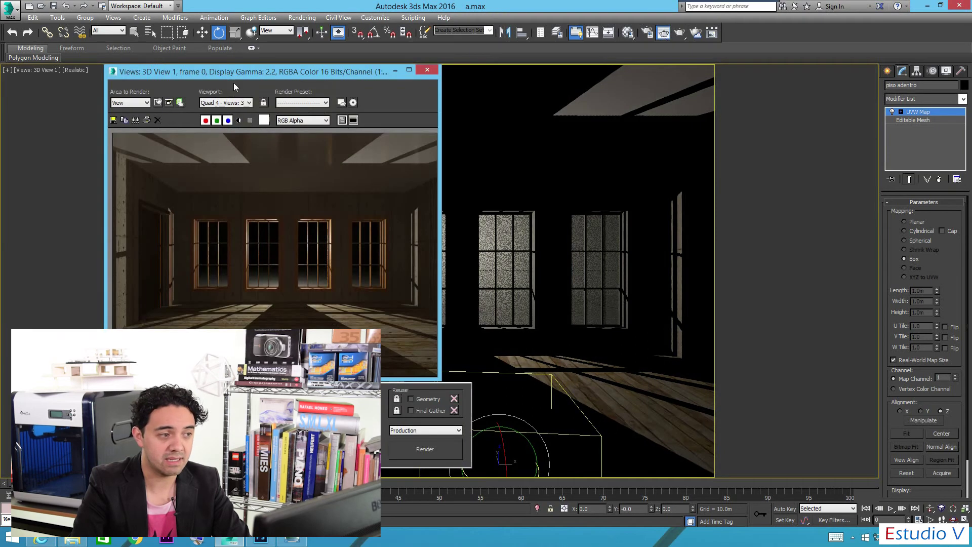
pyautogui.moveTo(284, 72); pyautogui.dragTo(263, 64)
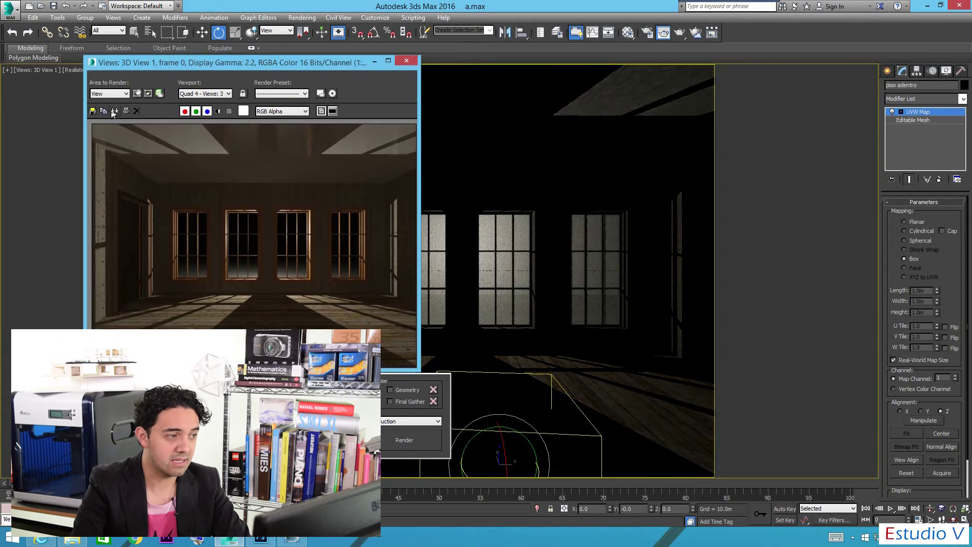
pyautogui.click(114, 111)
pyautogui.moveTo(457, 154)
pyautogui.mouseDown()
pyautogui.moveTo(556, 131)
pyautogui.moveTo(624, 91)
pyautogui.mouseUp()
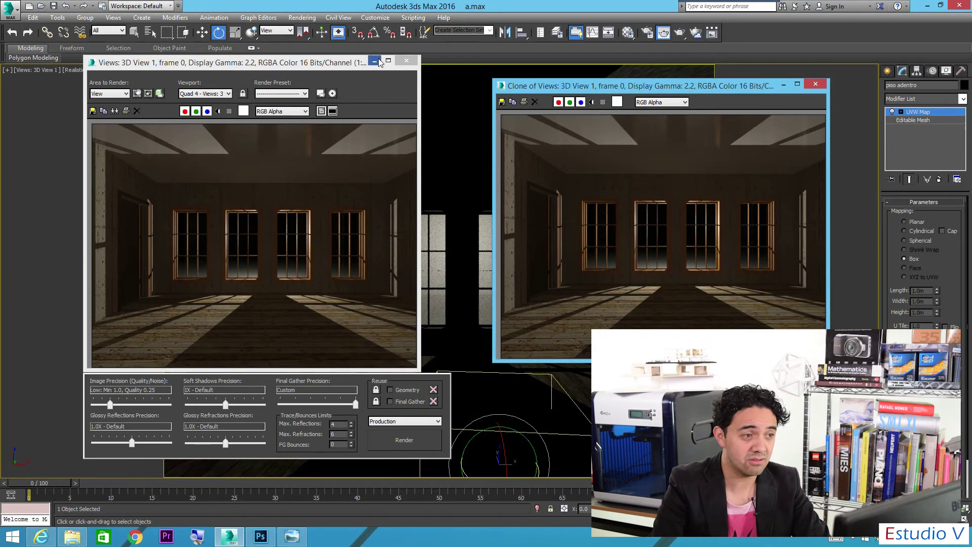
pyautogui.moveTo(318, 63); pyautogui.dragTo(313, 62)
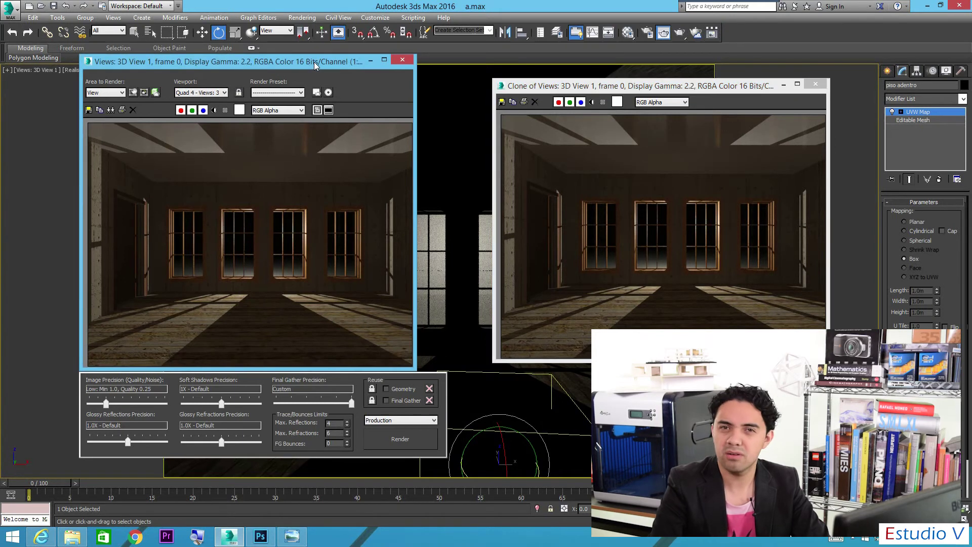
pyautogui.click(680, 34)
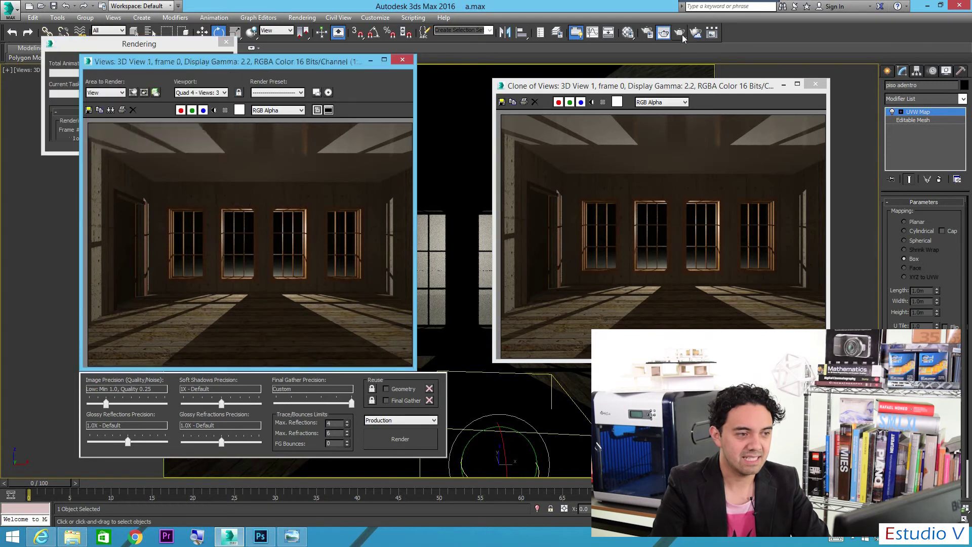